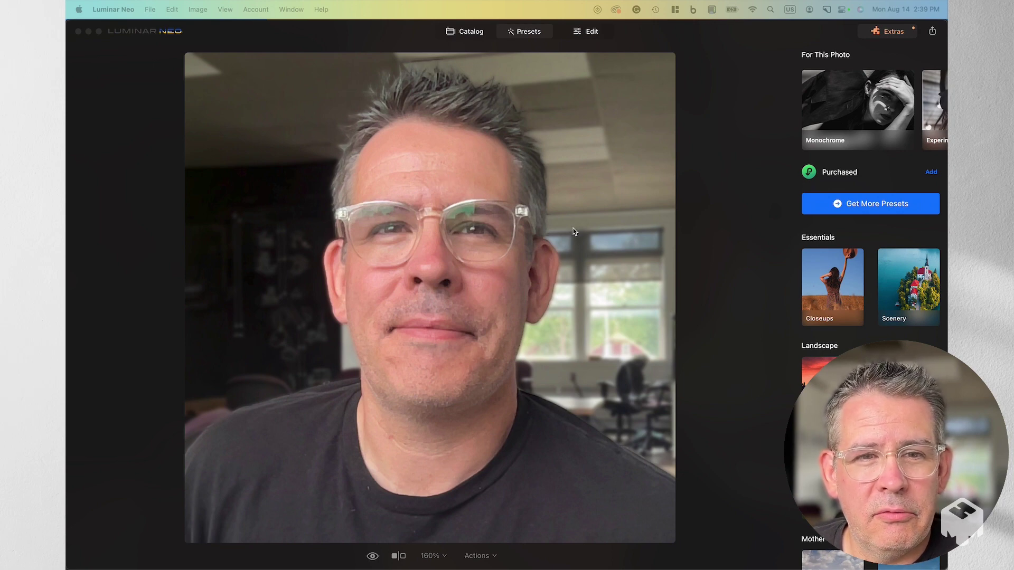
# In File > Export > Export As, set the width and height to 300 px
pyautogui.moveTo(483, 555)
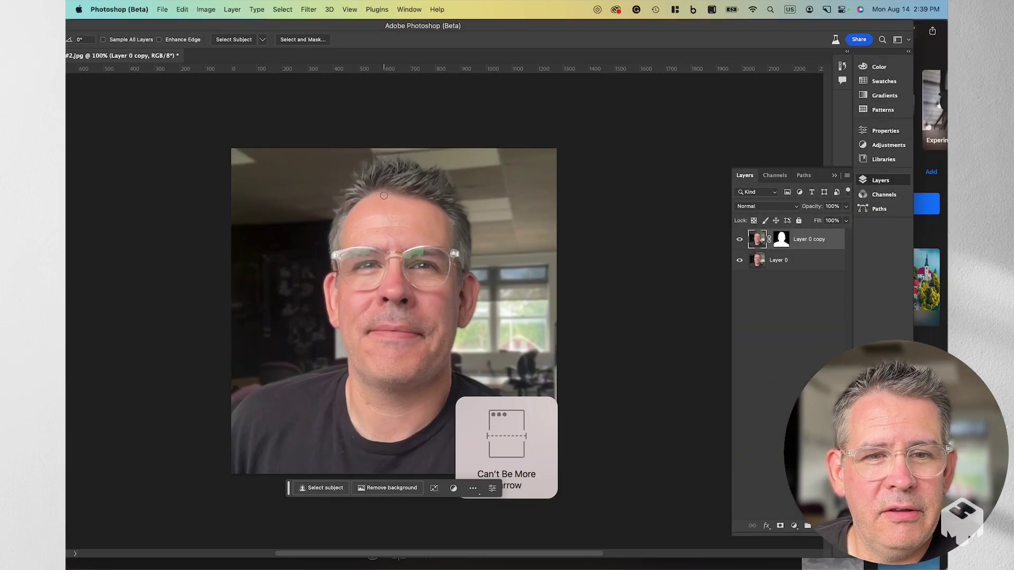
pyautogui.click(162, 9)
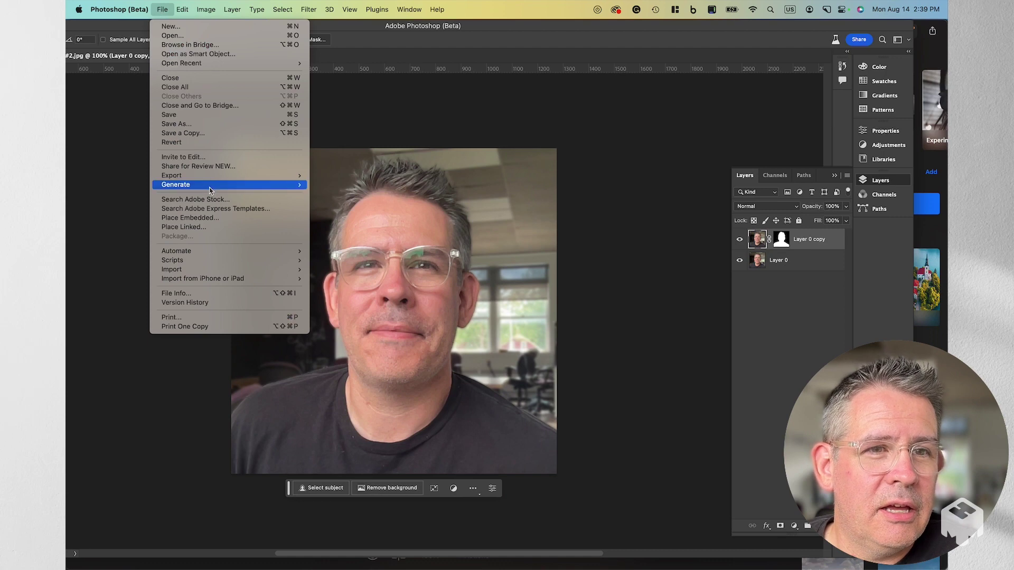
pyautogui.moveTo(210, 180)
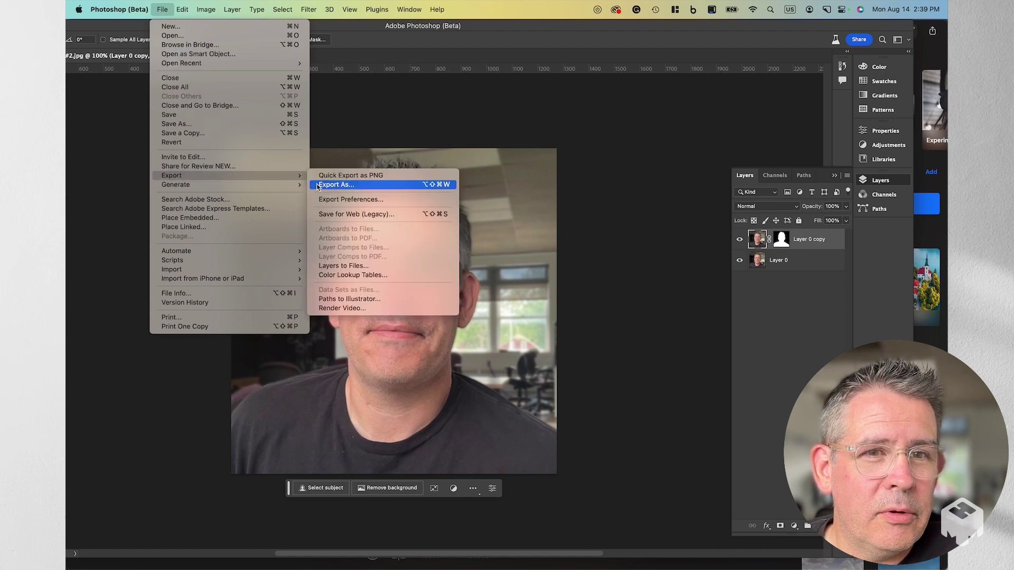
pyautogui.click(338, 184)
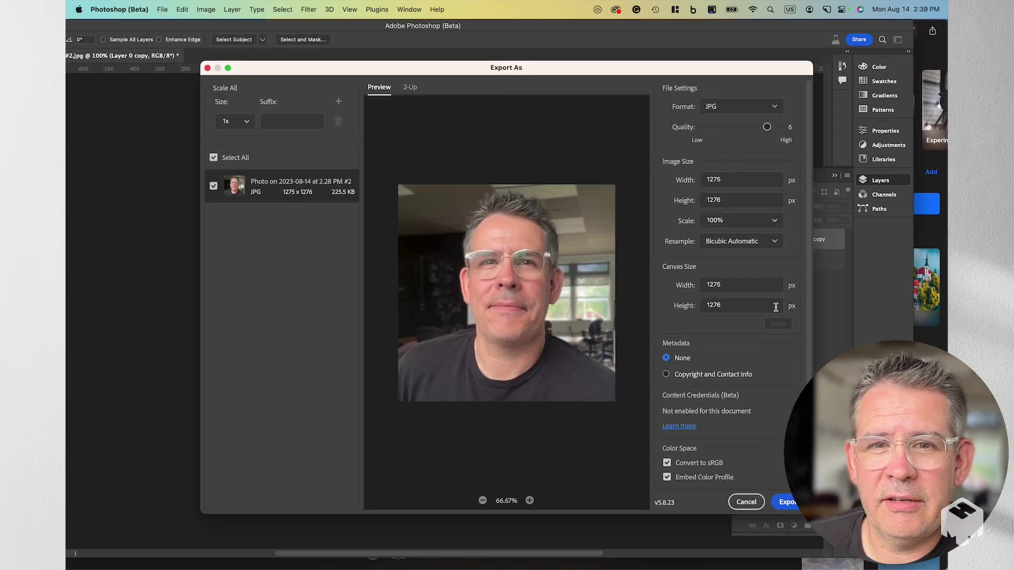
pyautogui.doubleClick(737, 183)
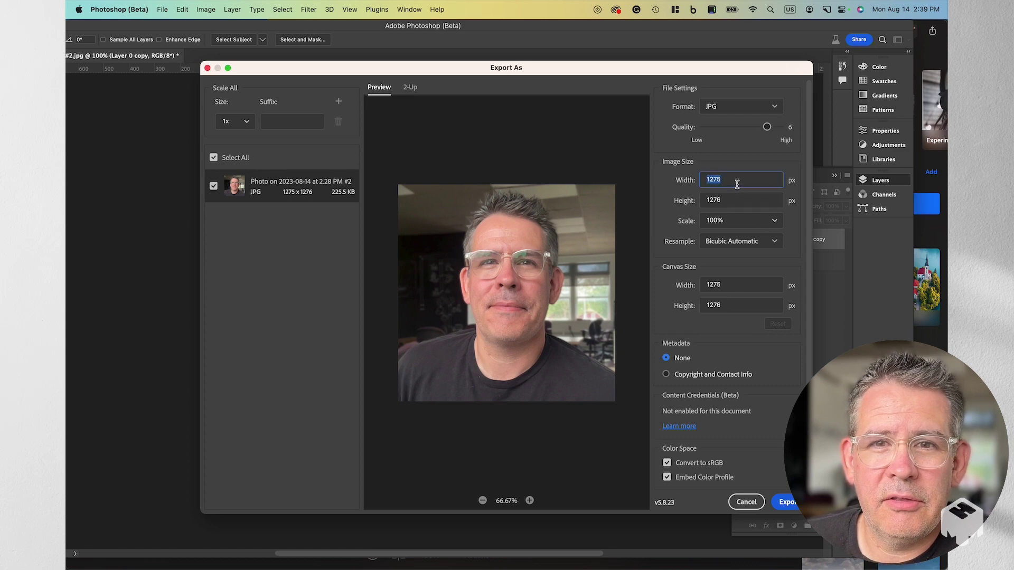
pyautogui.write('300')
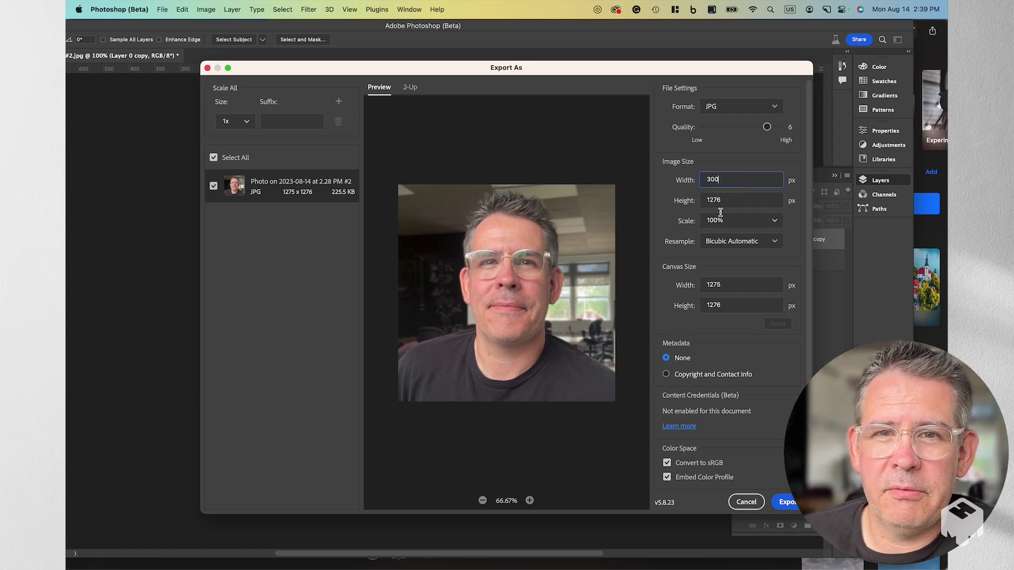
pyautogui.doubleClick(733, 203)
pyautogui.write('300')
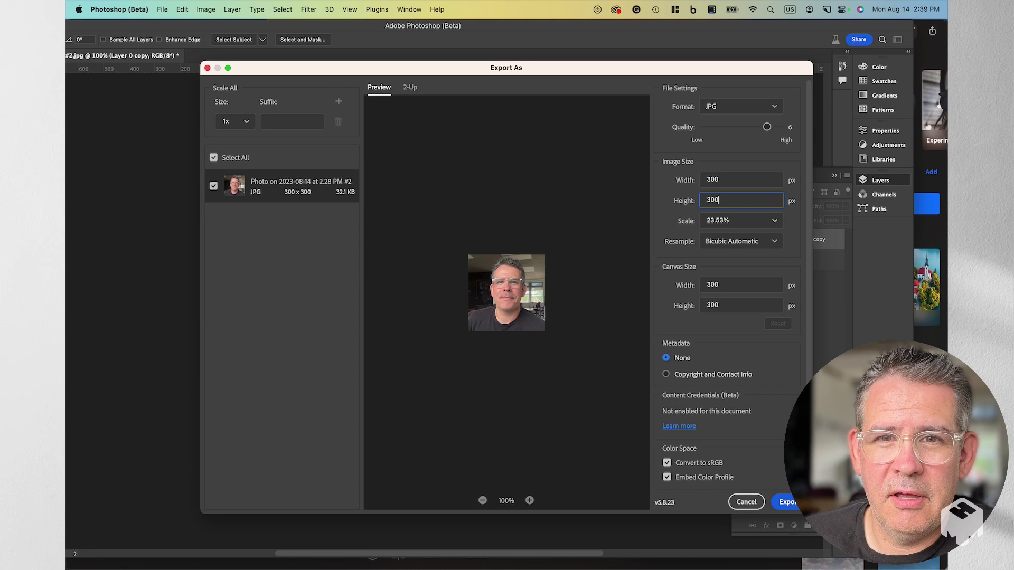
# Export the resized copy as '300' to the Desktop
pyautogui.click(787, 502)
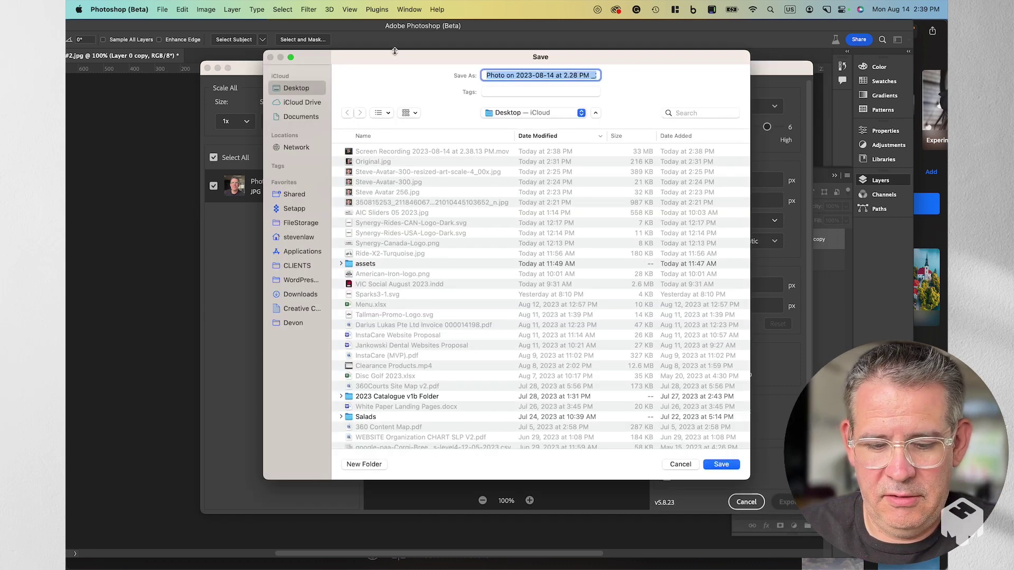
pyautogui.write('300')
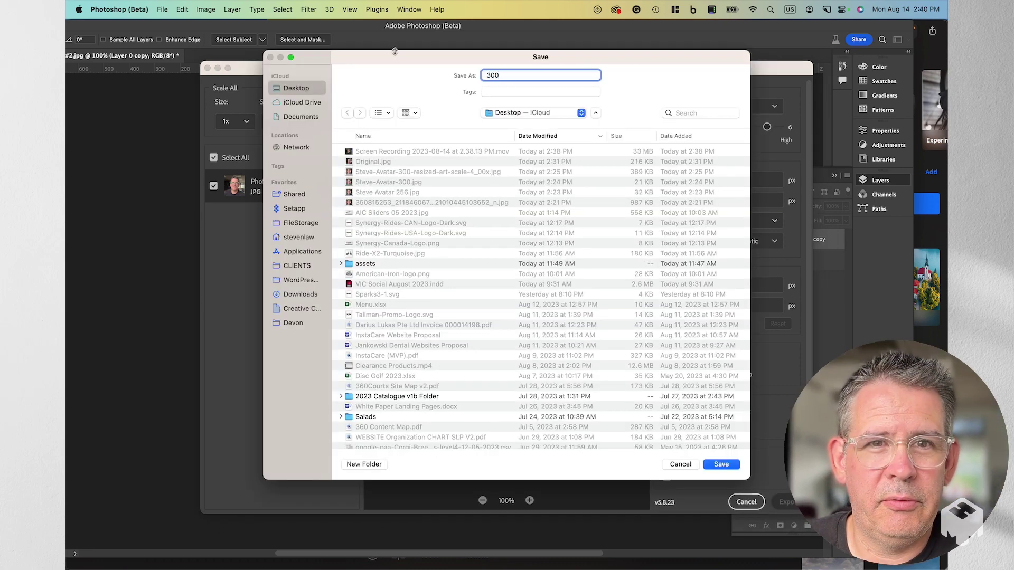
pyautogui.click(728, 465)
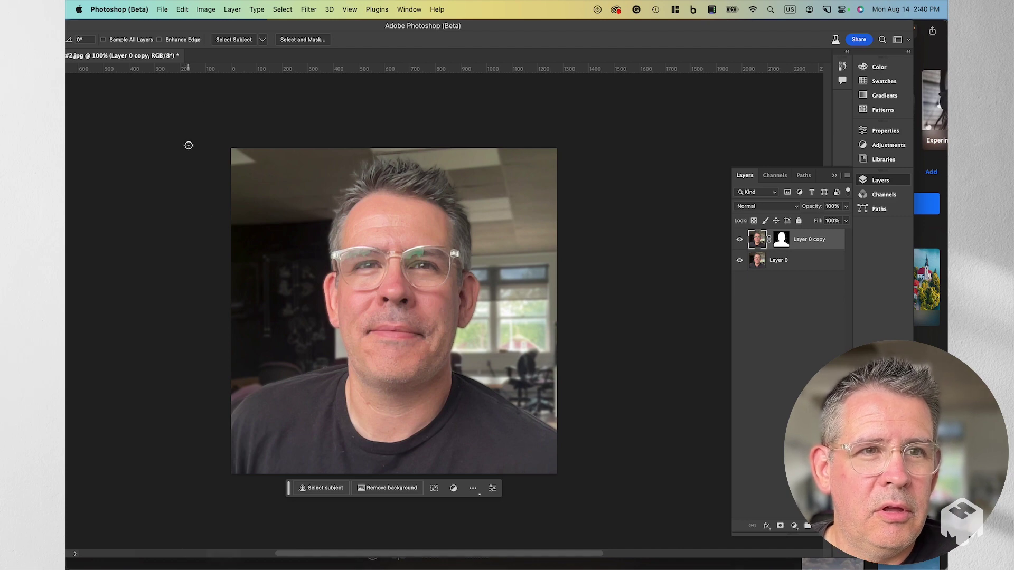
# Add 300.jpg from Finder to the Luminar Neo catalog and send it to the Upscale extension
pyautogui.moveTo(721, 559)
pyautogui.click(747, 550)
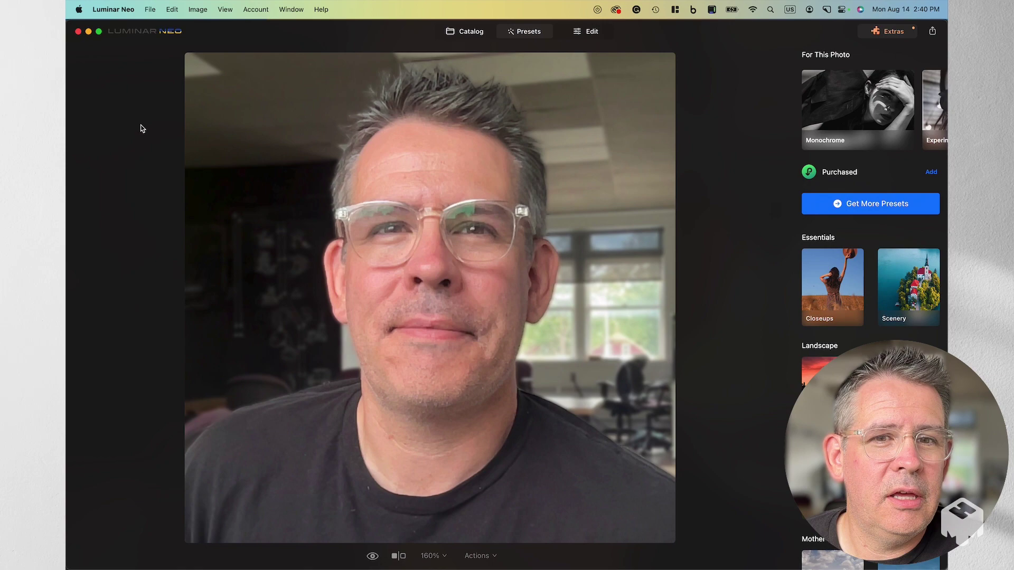
pyautogui.click(464, 33)
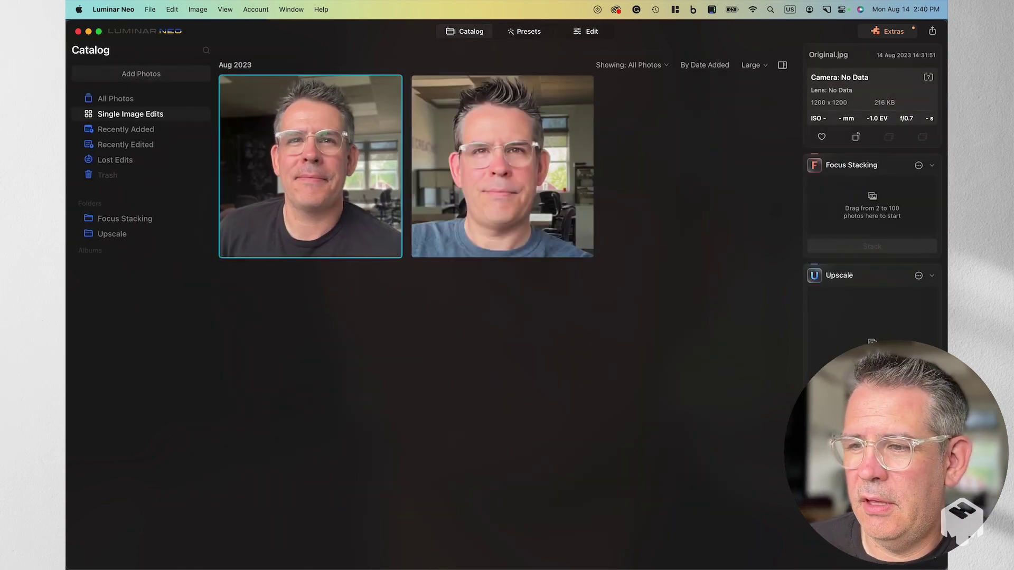
pyautogui.press('super+Tab')
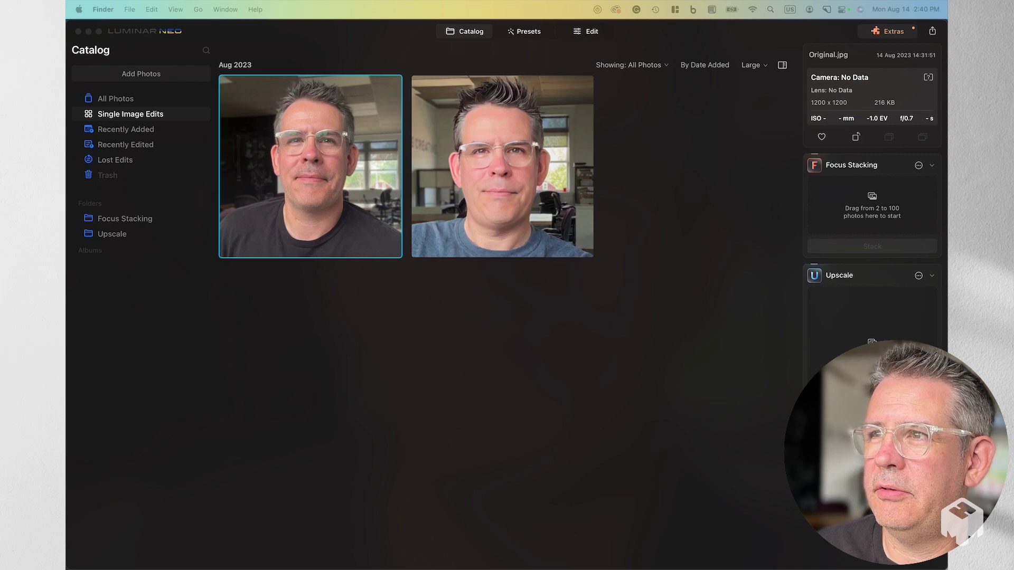
pyautogui.moveTo(339, 511); pyautogui.dragTo(362, 405)
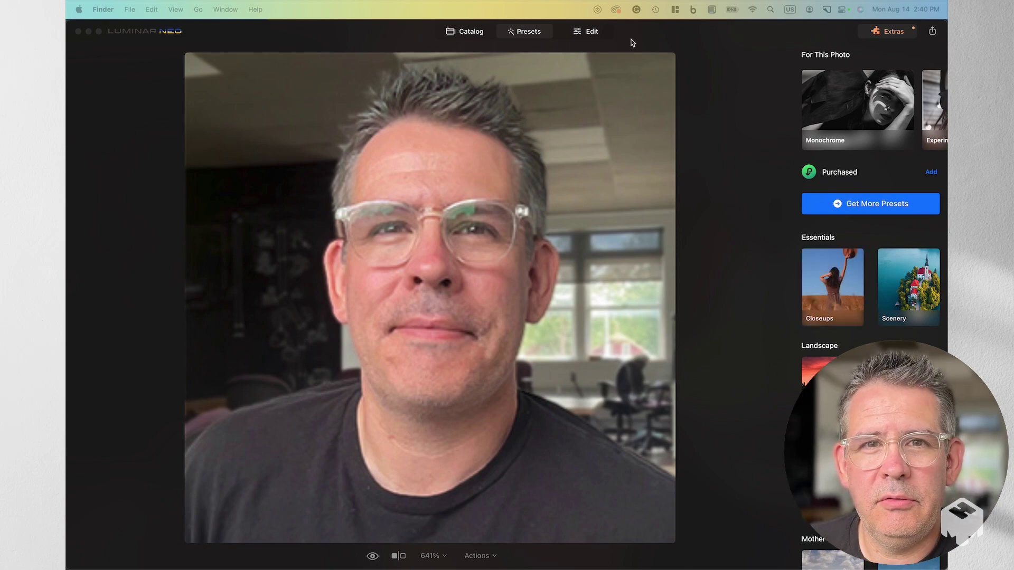
pyautogui.click(599, 33)
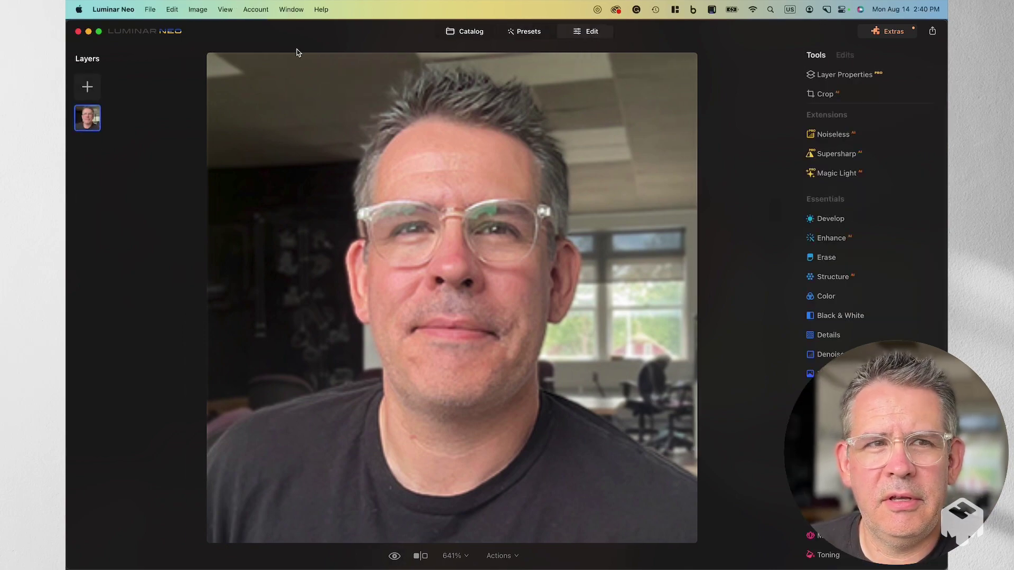
pyautogui.click(465, 31)
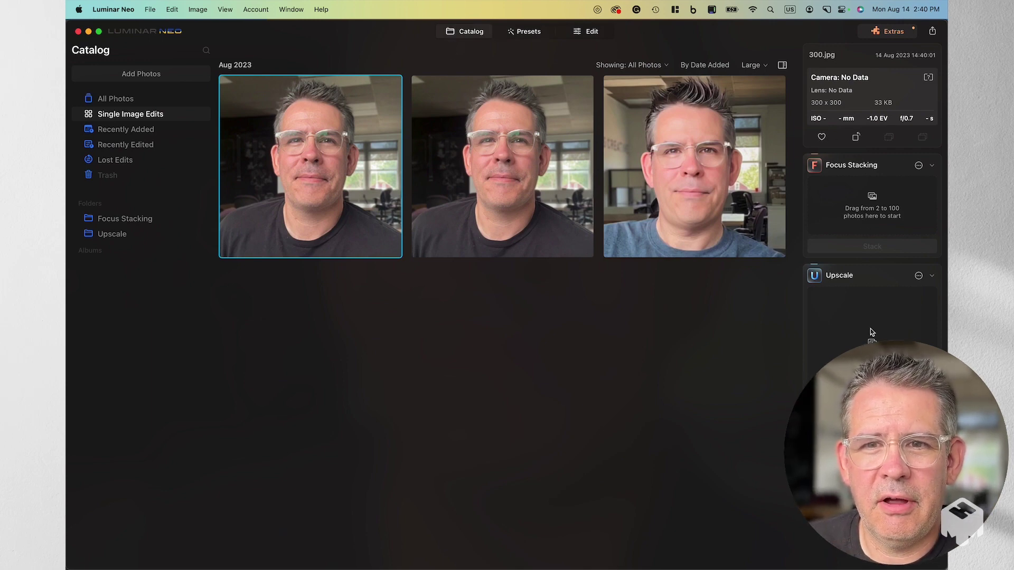
pyautogui.moveTo(355, 143); pyautogui.dragTo(863, 341)
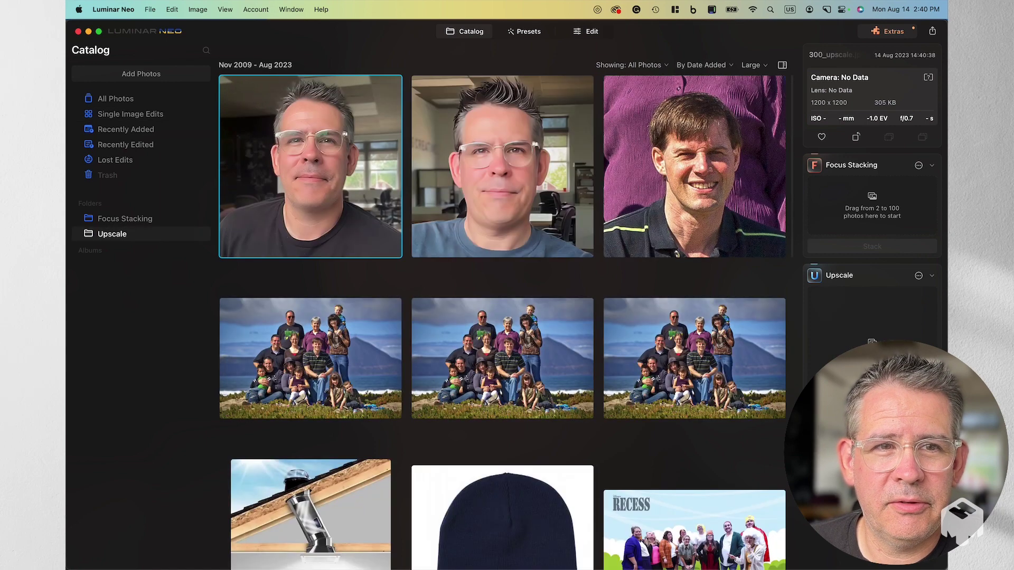
# Export the upscaled image to the Desktop as '300_upscale-Luminar'
pyautogui.click(151, 11)
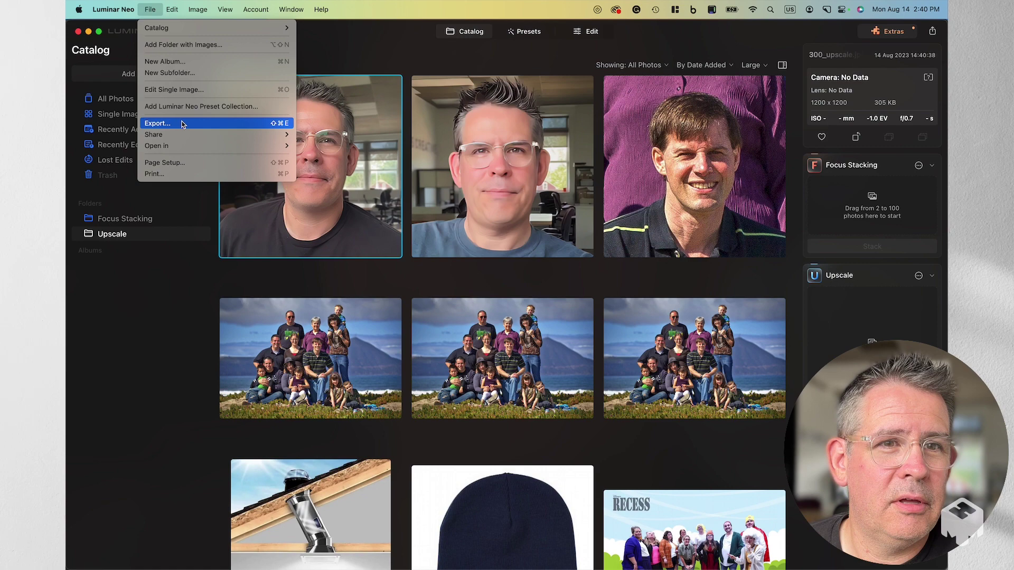
pyautogui.press('Escape')
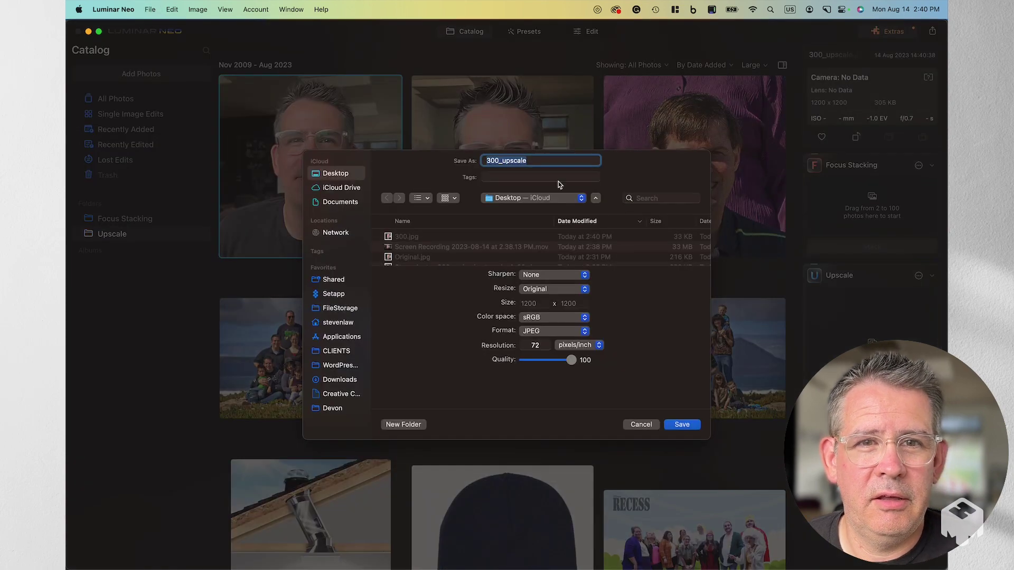
pyautogui.click(534, 162)
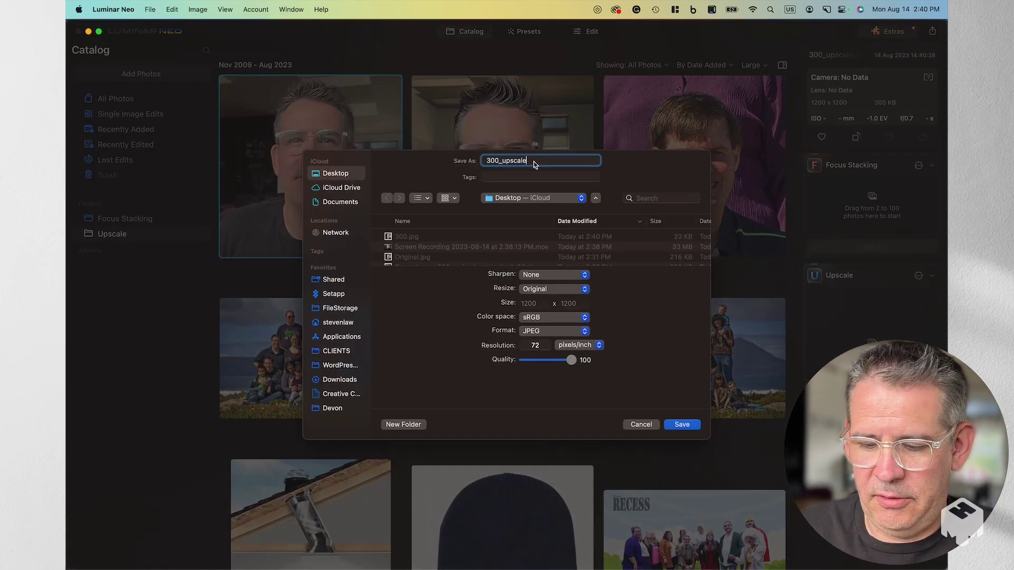
pyautogui.write('-Luminar')
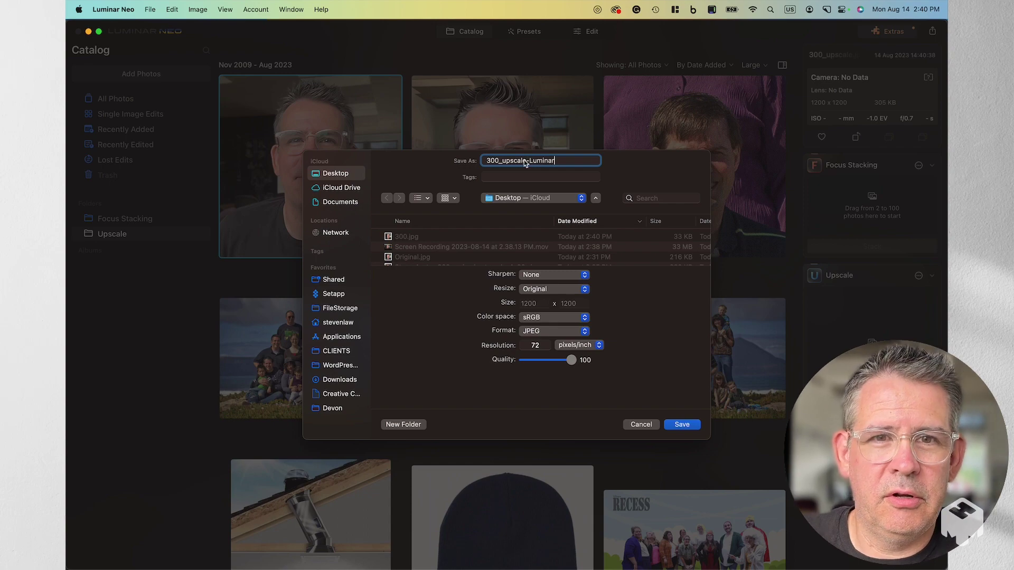
pyautogui.click(682, 425)
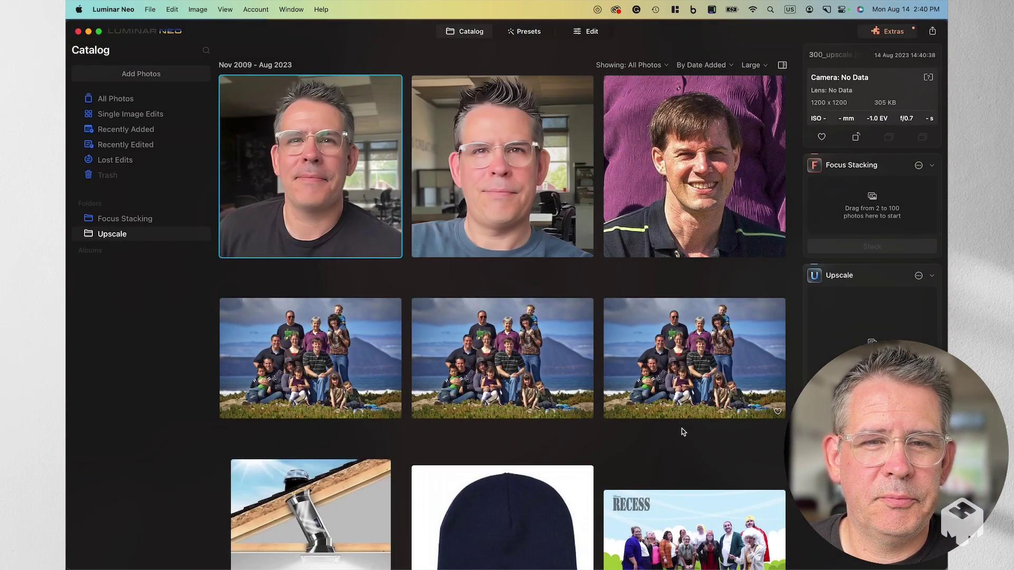
# Load 300.jpg into Topaz Gigapixel AI for 4x upscaling
pyautogui.click(805, 549)
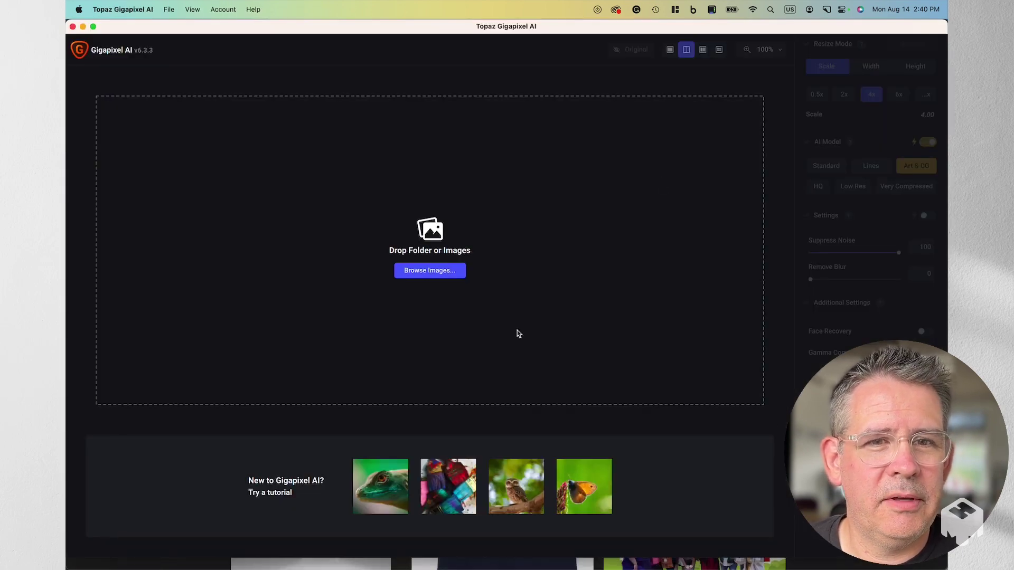
pyautogui.click(421, 276)
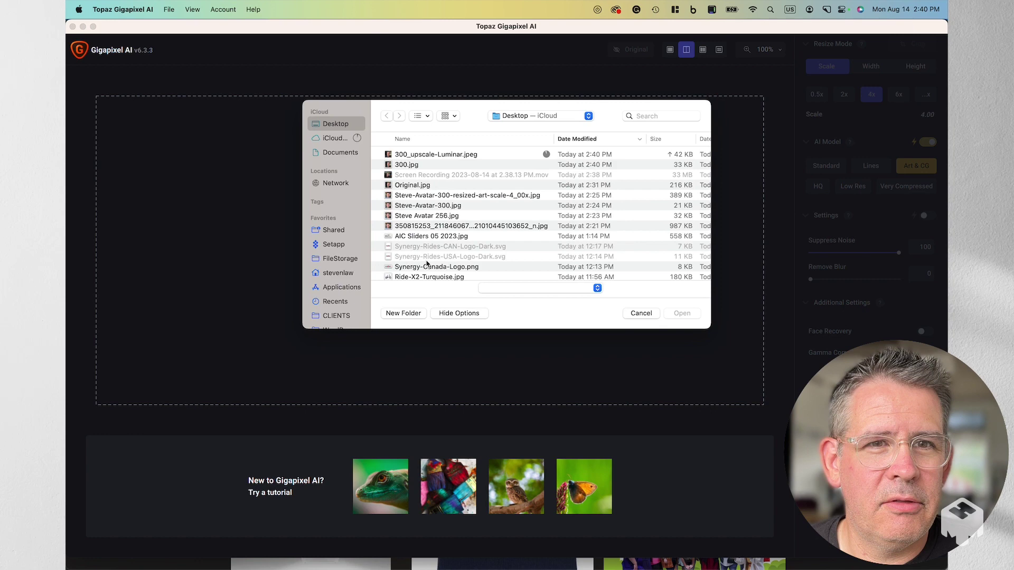
pyautogui.doubleClick(416, 164)
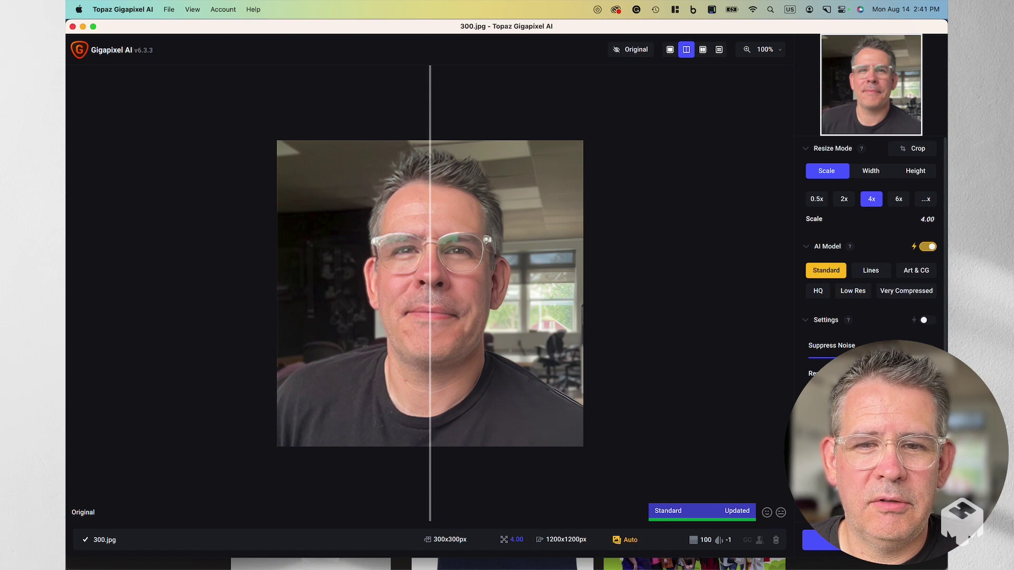
# Save the upscale as '300-_upscaled_Gigapixel' in the source directory
pyautogui.click(815, 539)
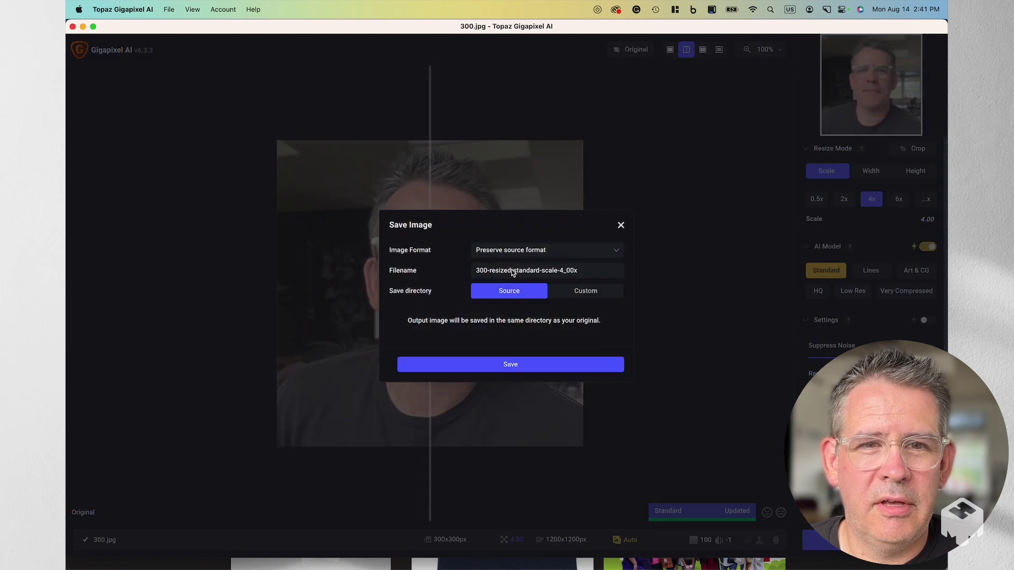
pyautogui.tripleClick(526, 275)
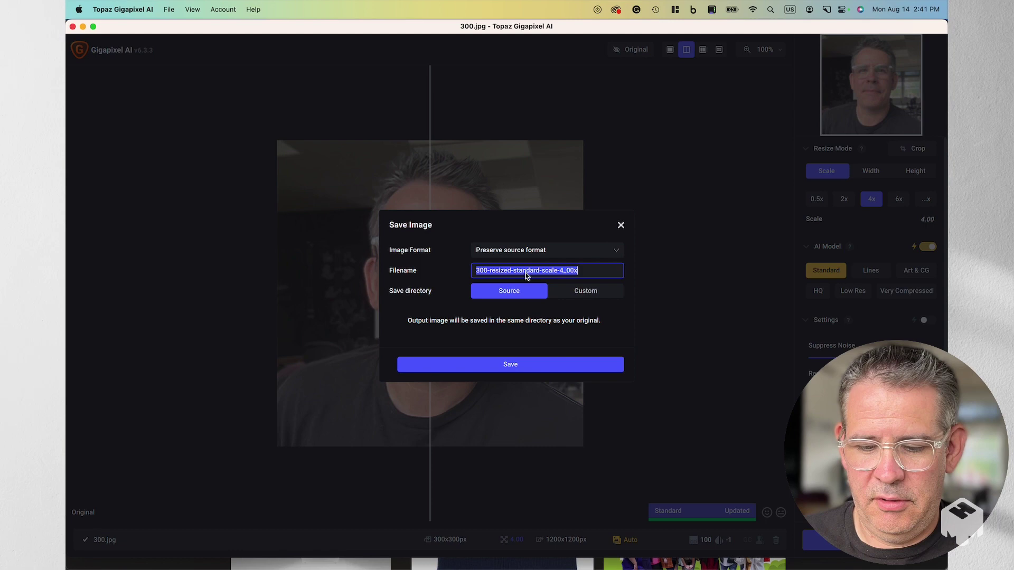
pyautogui.write('300')
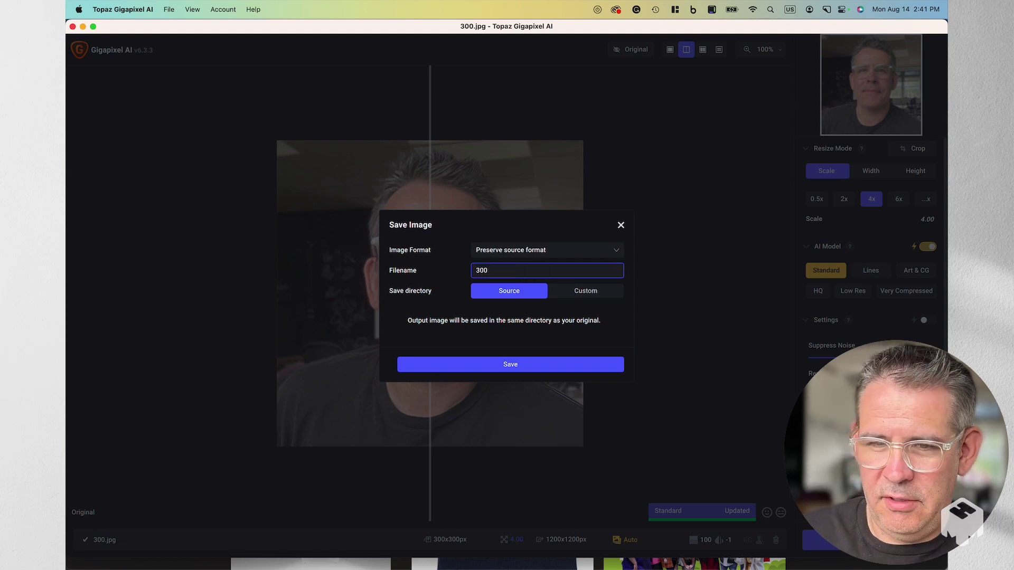
pyautogui.write('- re')
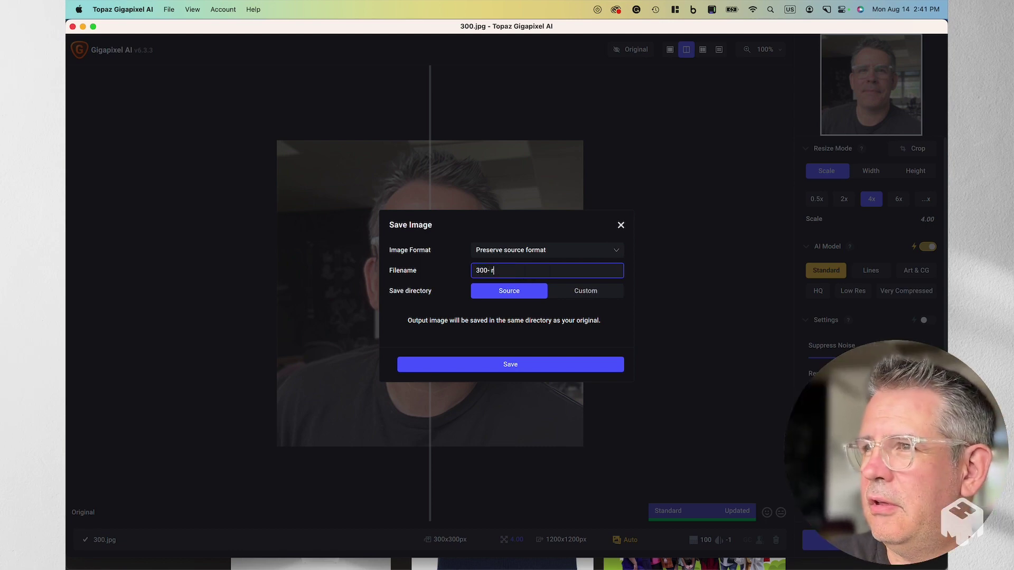
pyautogui.press('BackSpace')
pyautogui.press('BackSpace')
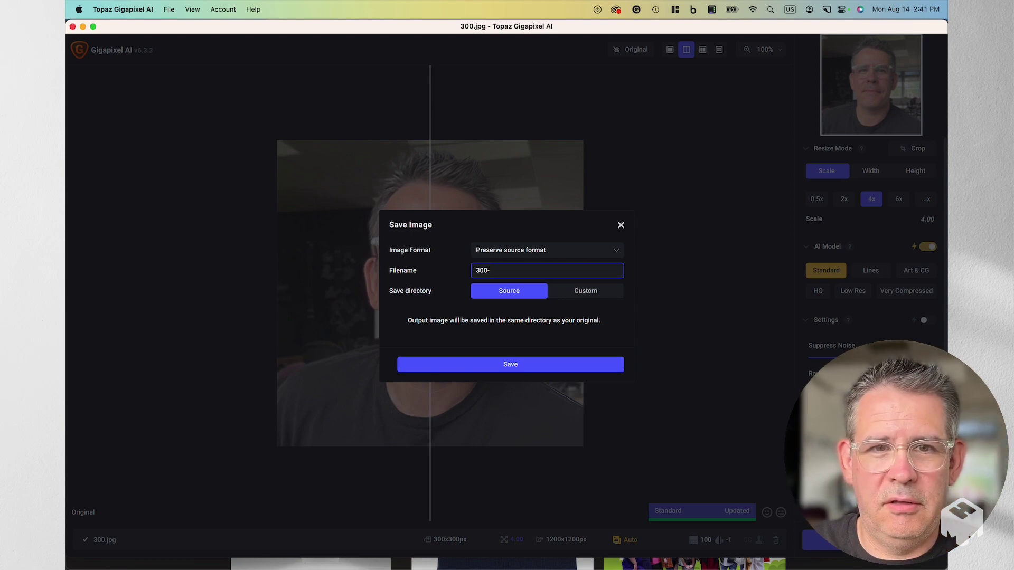
pyautogui.write('upscaled_Gigapixel')
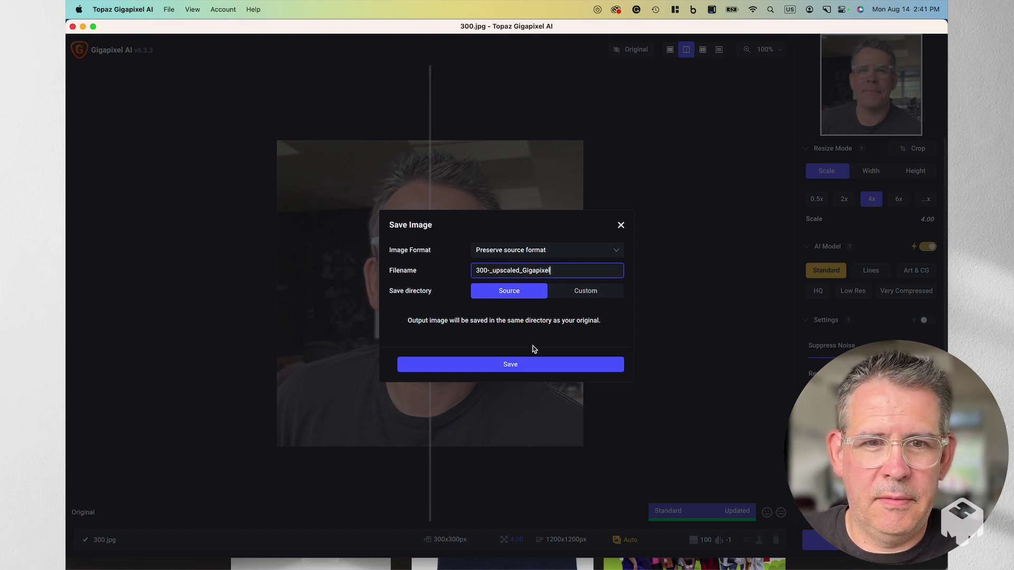
pyautogui.click(530, 364)
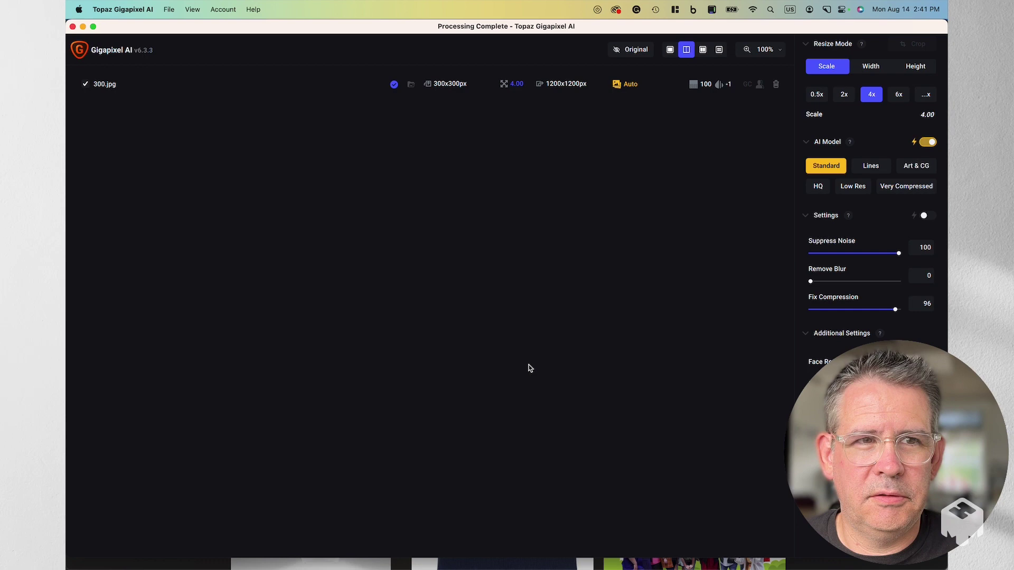
pyautogui.moveTo(398, 549)
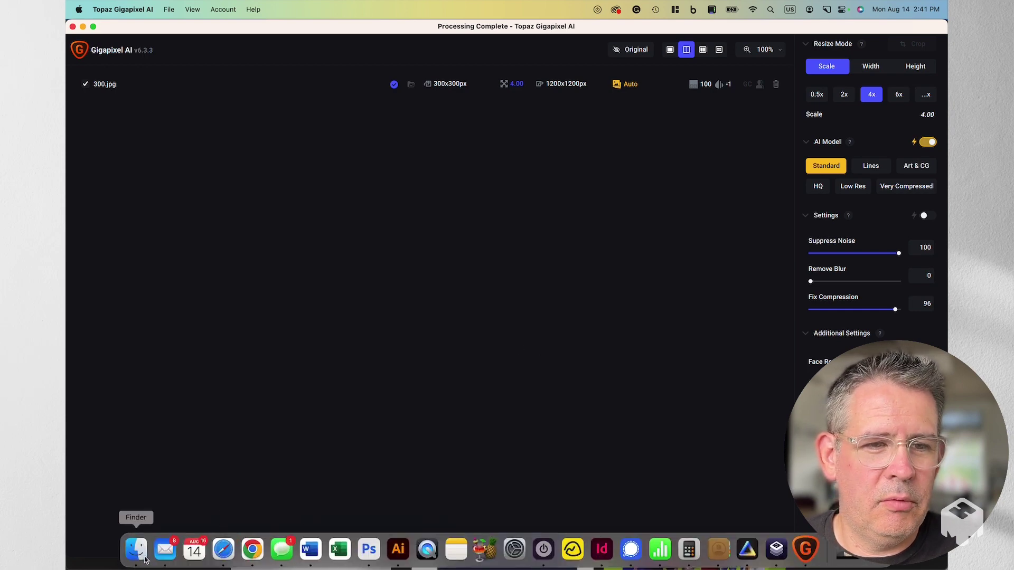
# Bring Photoshop to the front and maximize its window
pyautogui.click(369, 550)
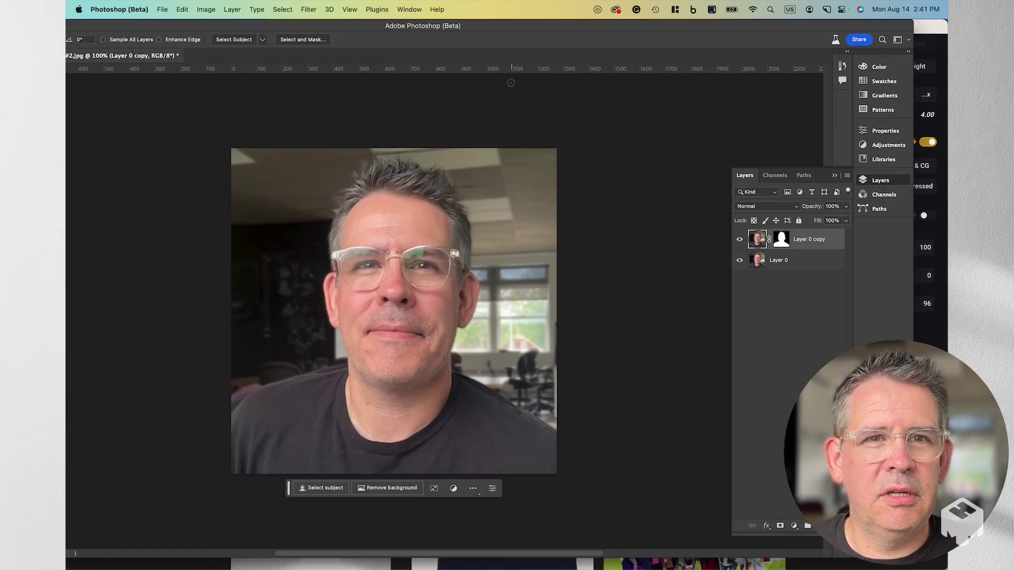
pyautogui.doubleClick(499, 26)
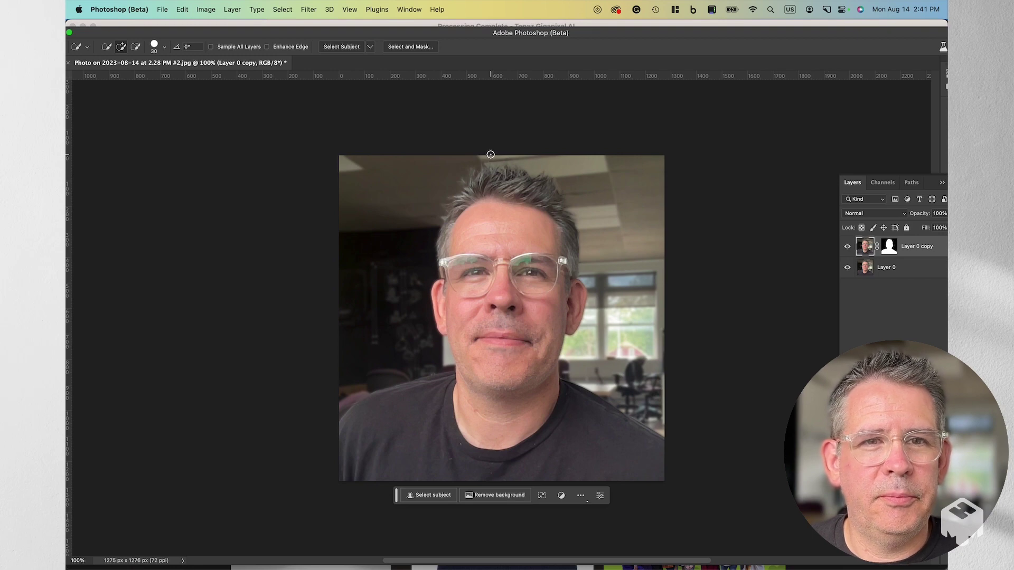
pyautogui.click(162, 10)
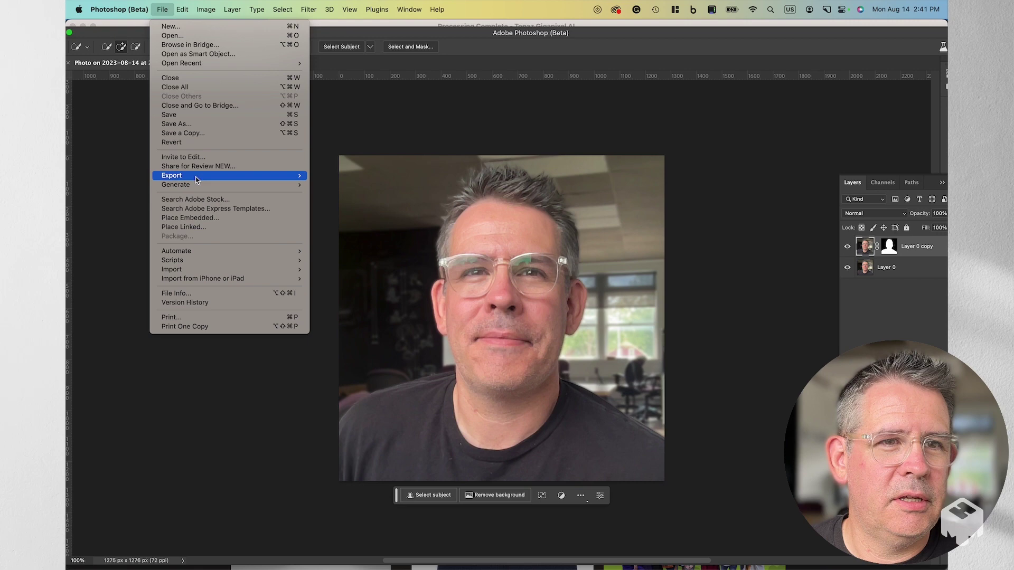
pyautogui.moveTo(195, 179)
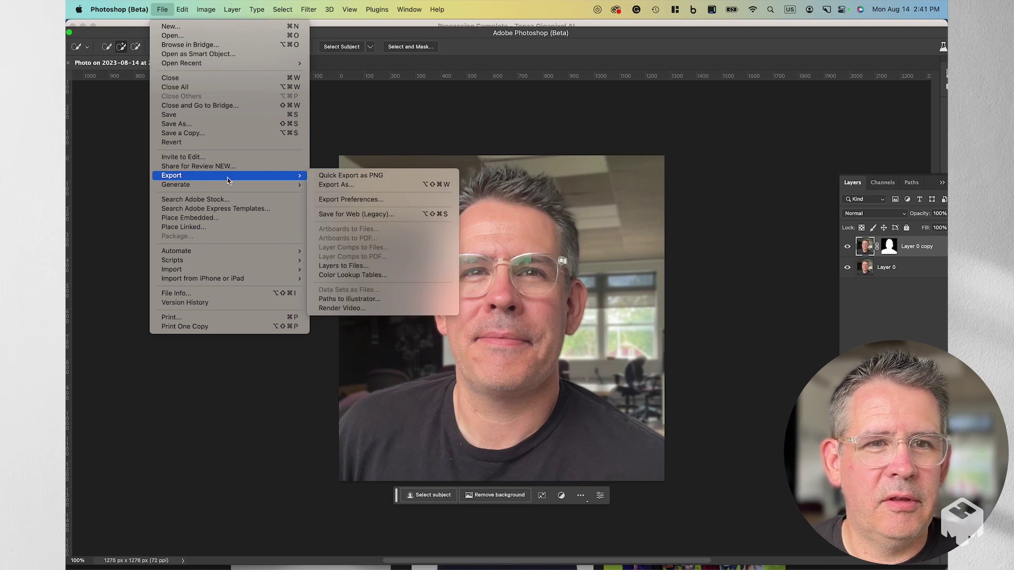
pyautogui.click(312, 422)
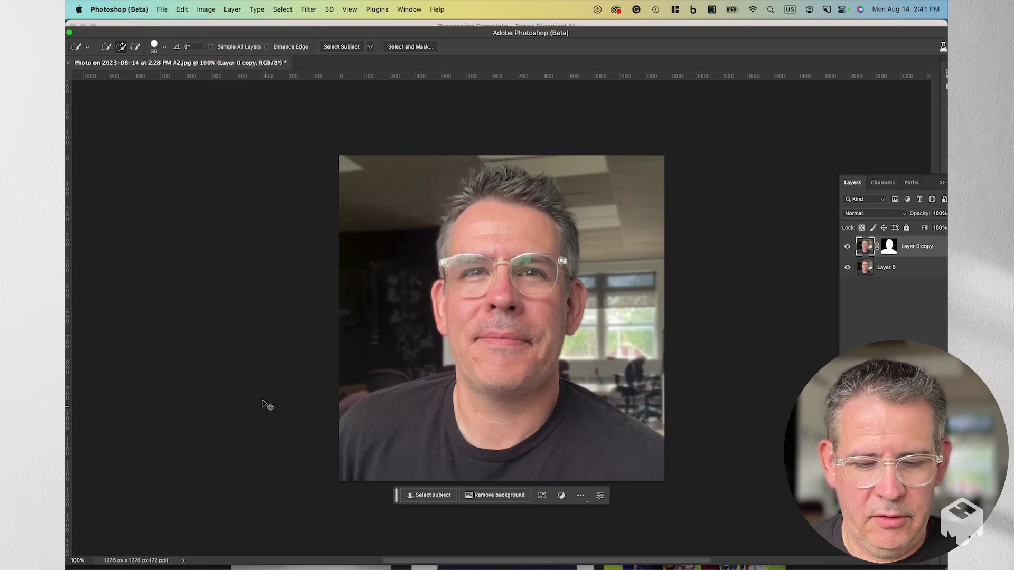
# Load the Gigapixel and Luminar upscales as layers with File > Scripts > Load Files into Stack
pyautogui.click(119, 9)
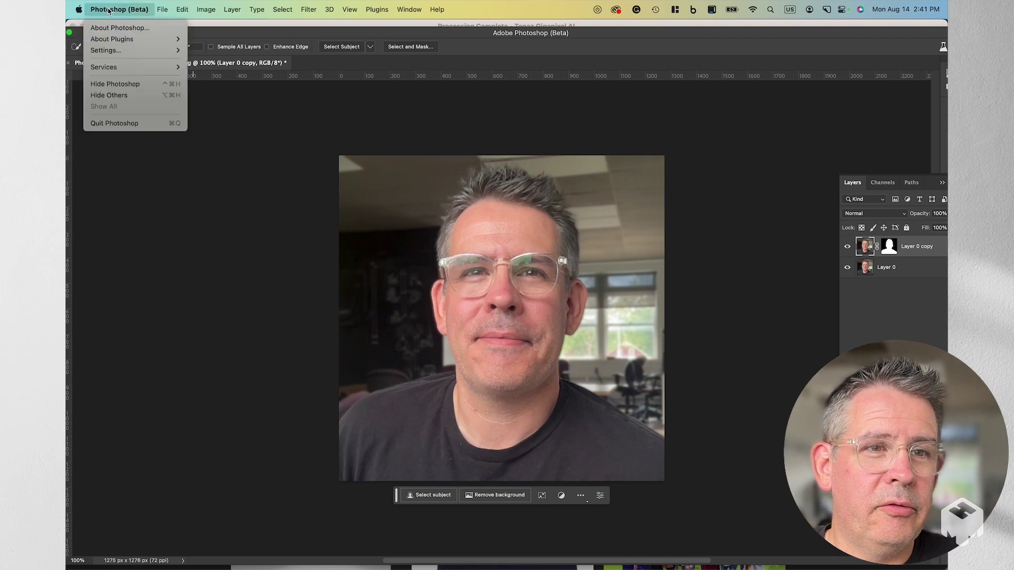
pyautogui.moveTo(165, 10)
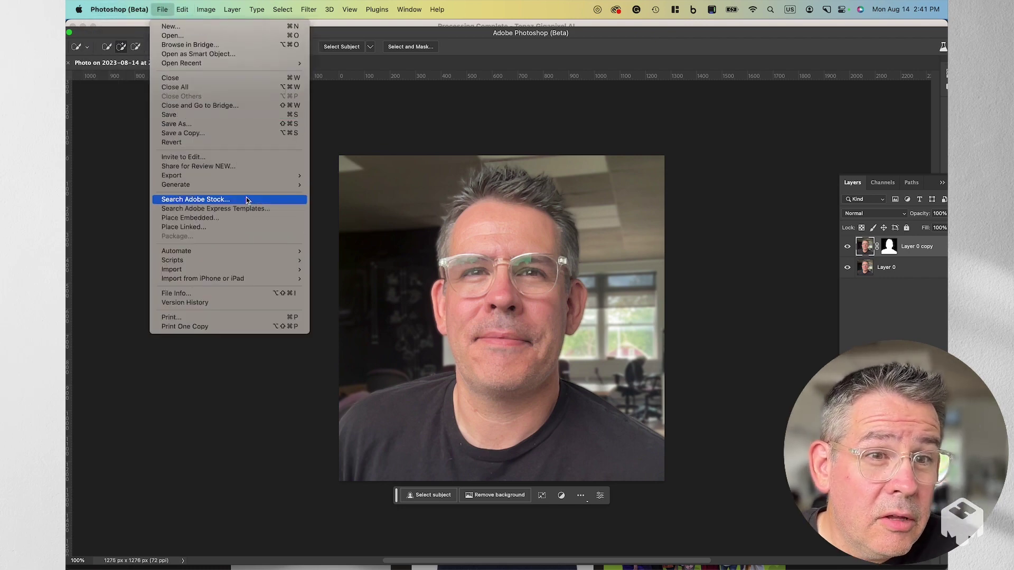
pyautogui.moveTo(239, 252)
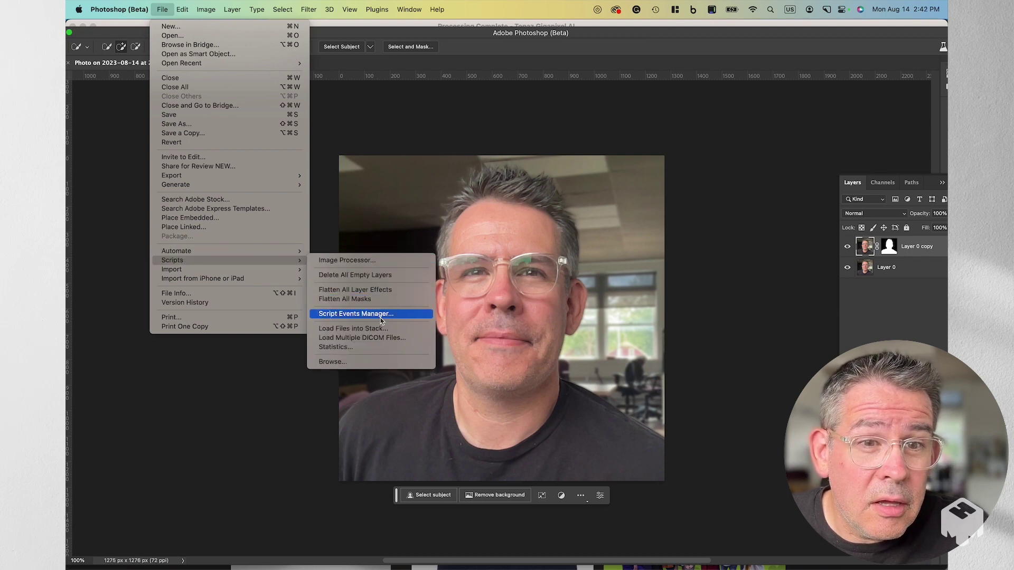
pyautogui.click(403, 329)
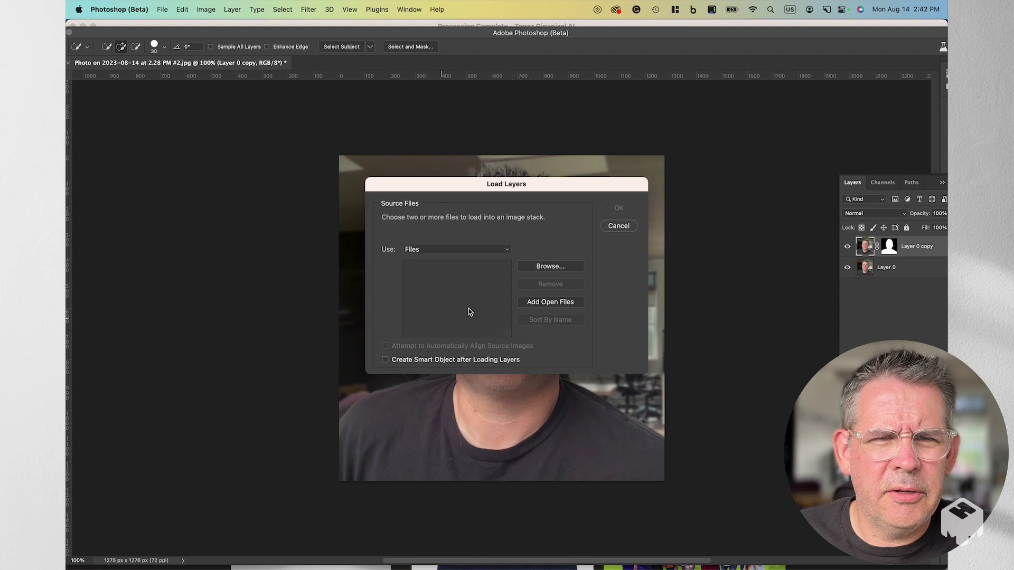
pyautogui.click(559, 268)
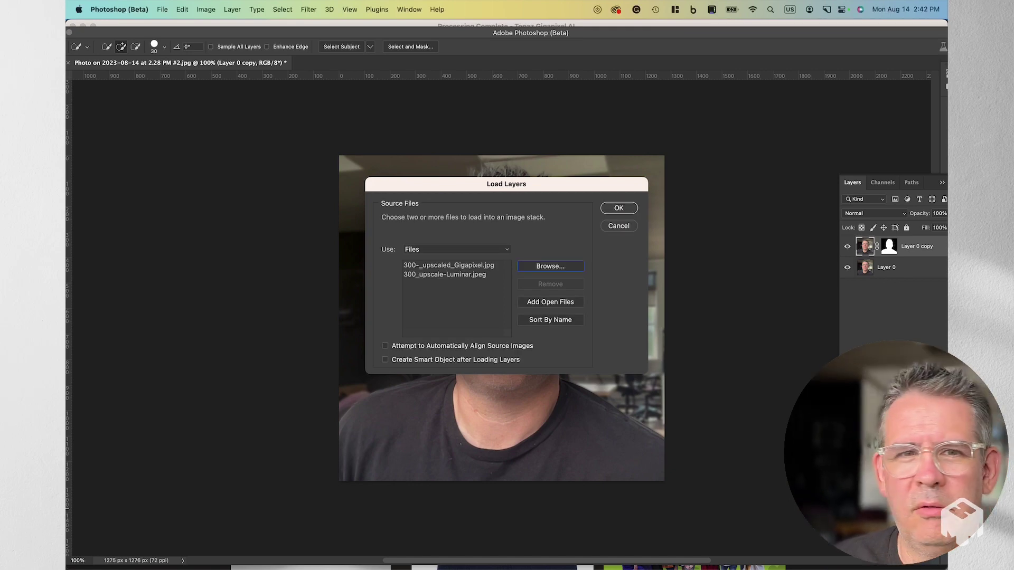
pyautogui.click(620, 209)
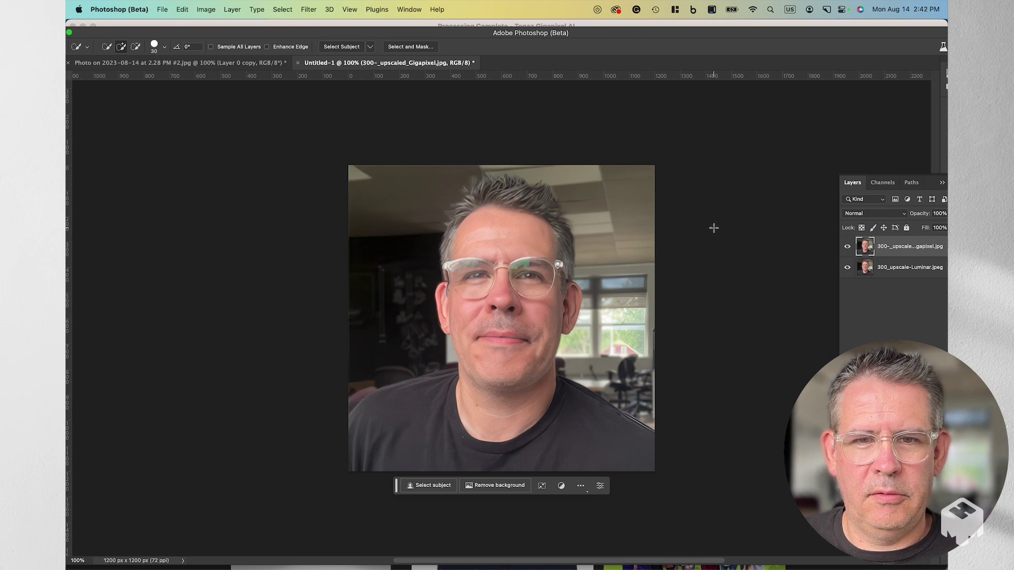
pyautogui.press('super+equal')
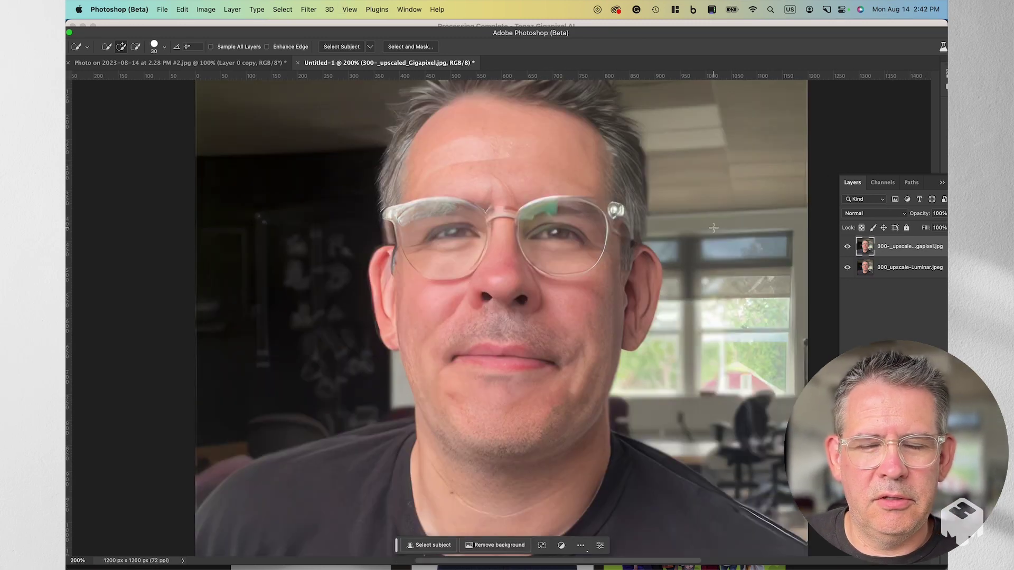
pyautogui.hscroll(3, 713, 227)
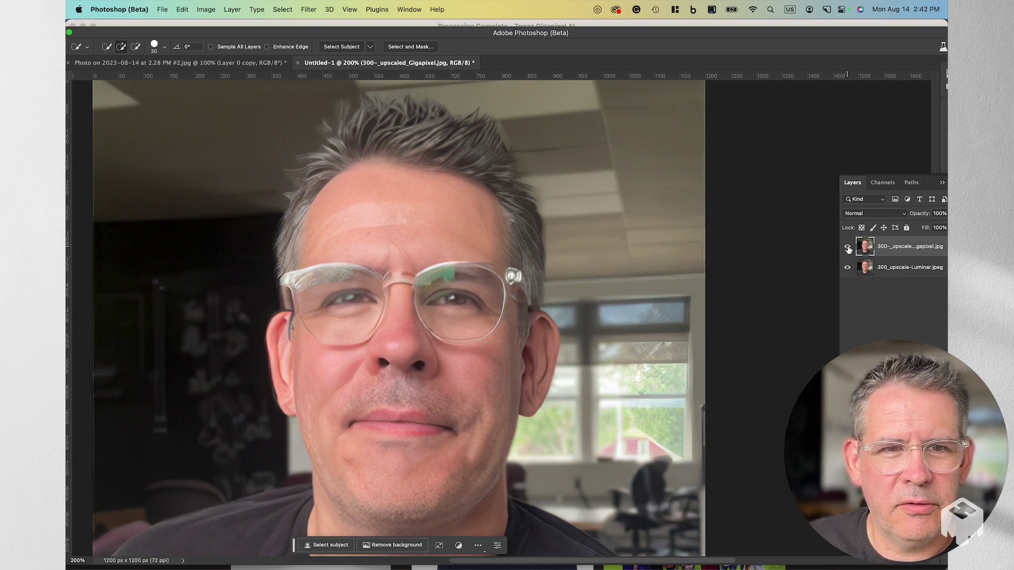
pyautogui.click(847, 247)
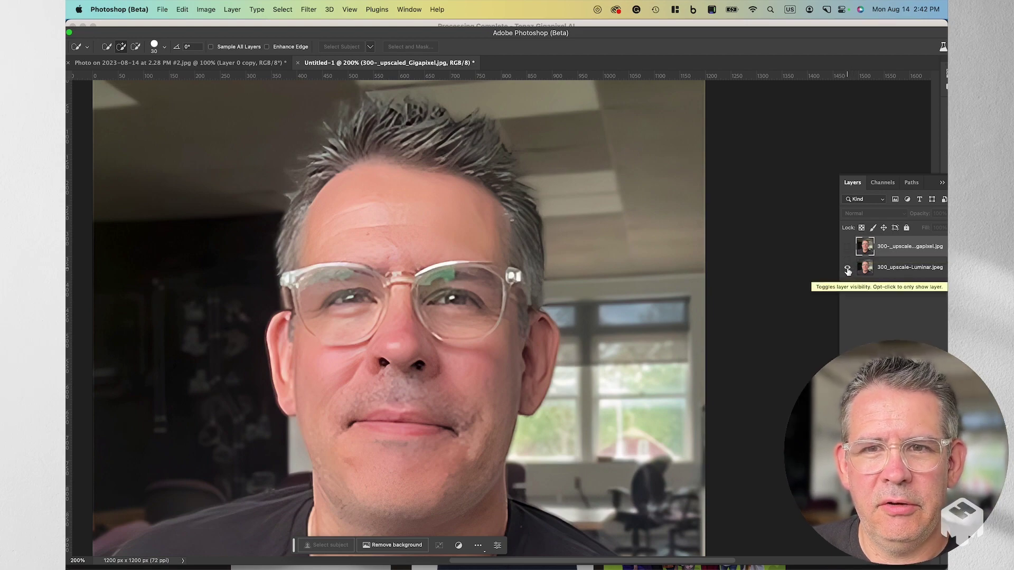
pyautogui.click(847, 269)
pyautogui.click(847, 269)
pyautogui.click(847, 247)
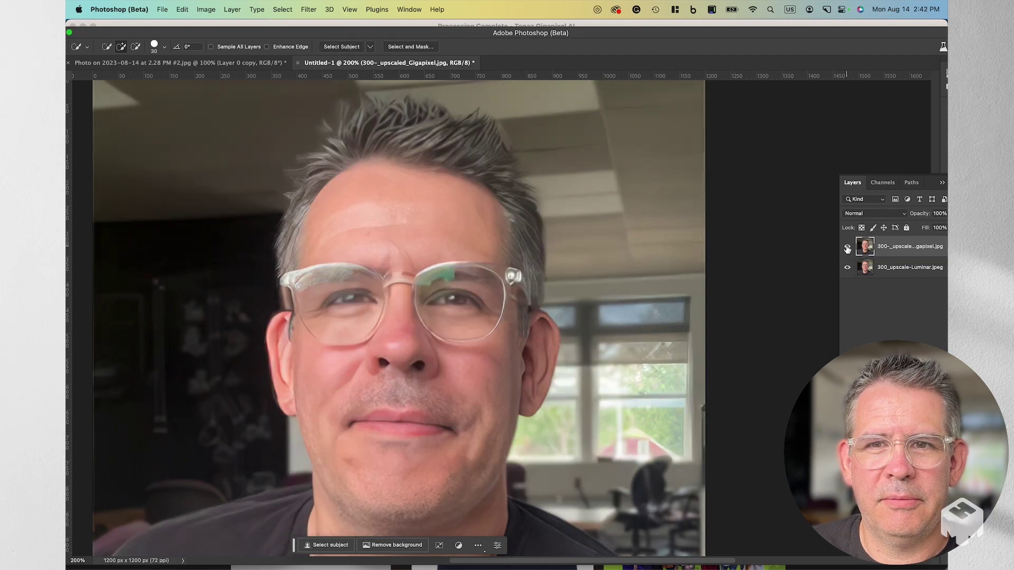
# Open 300.jpg and drag its layer into the comparison document
pyautogui.click(162, 10)
pyautogui.moveTo(121, 7)
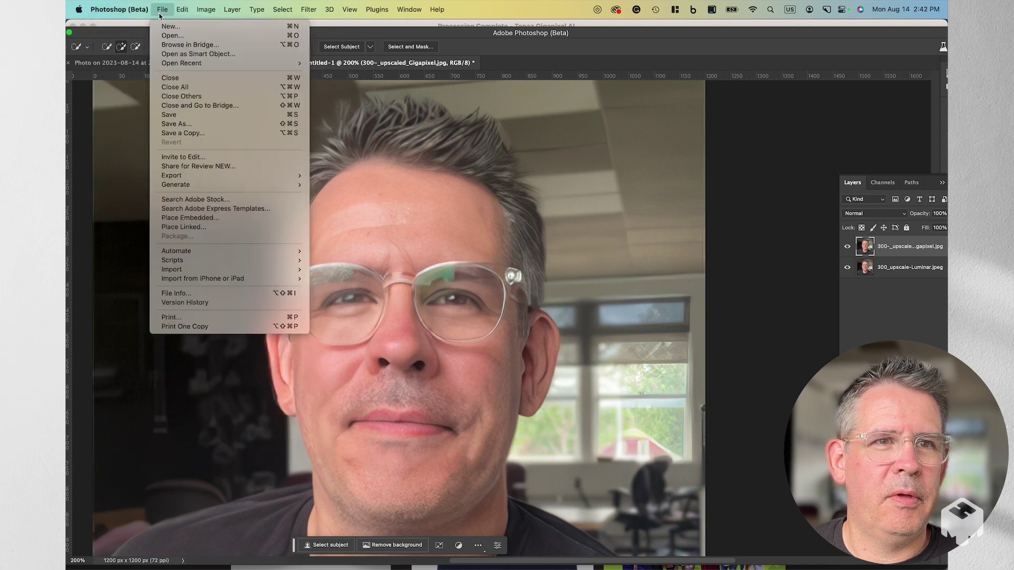
pyautogui.click(459, 248)
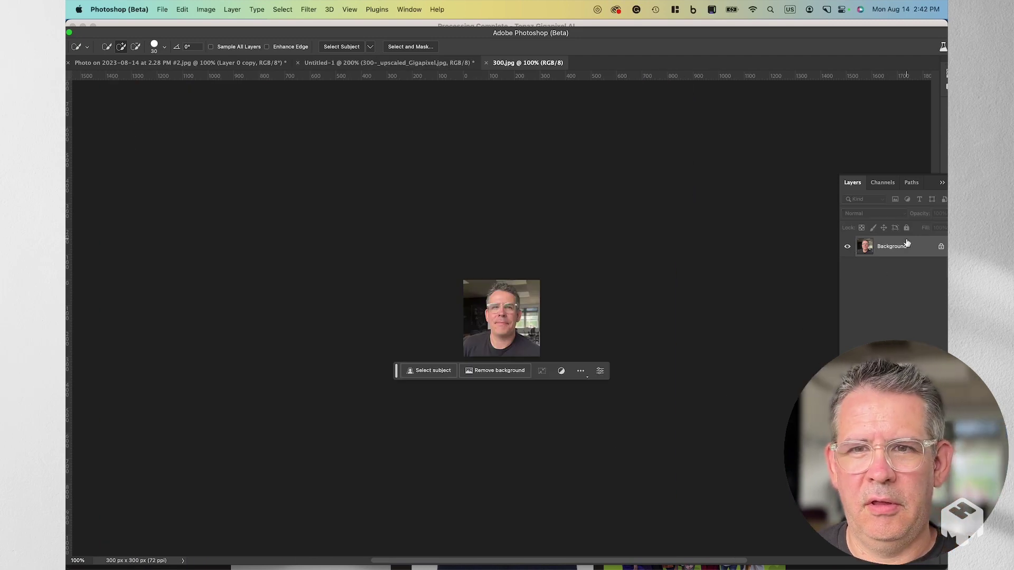
pyautogui.moveTo(874, 249); pyautogui.dragTo(355, 158)
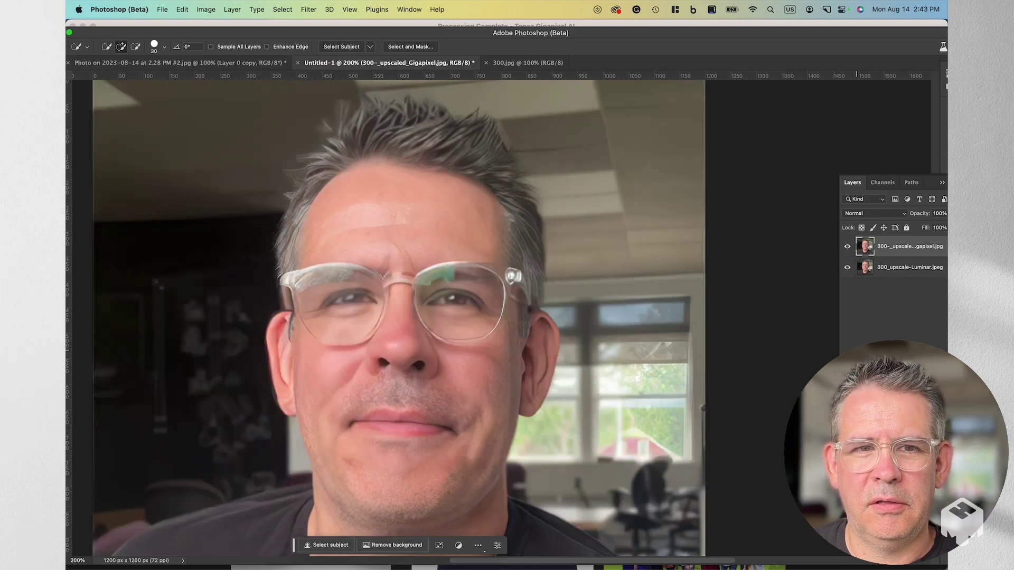
pyautogui.click(525, 62)
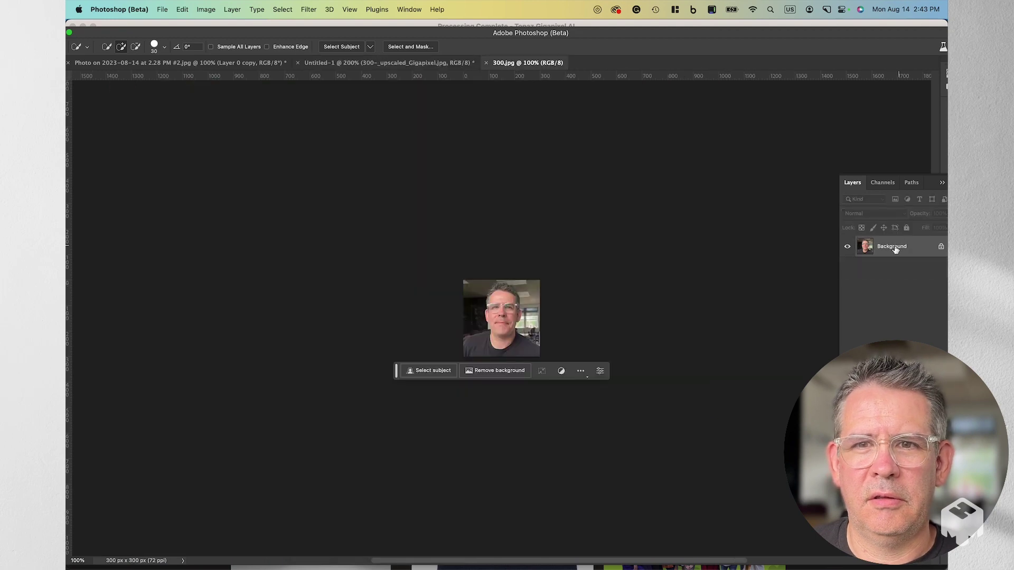
pyautogui.moveTo(892, 247); pyautogui.dragTo(568, 271)
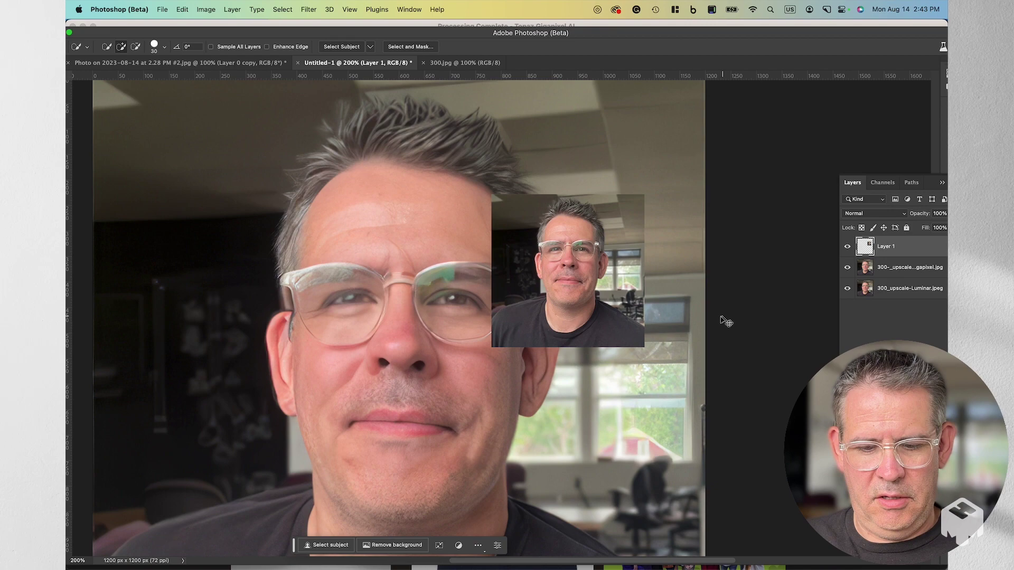
# Free-transform the 300 px layer, snapping to a corner and scaling 400% to fill 1200 × 1200
pyautogui.press('super+t')
pyautogui.moveTo(585, 299); pyautogui.dragTo(626, 228)
pyautogui.scroll(5, 626, 228)
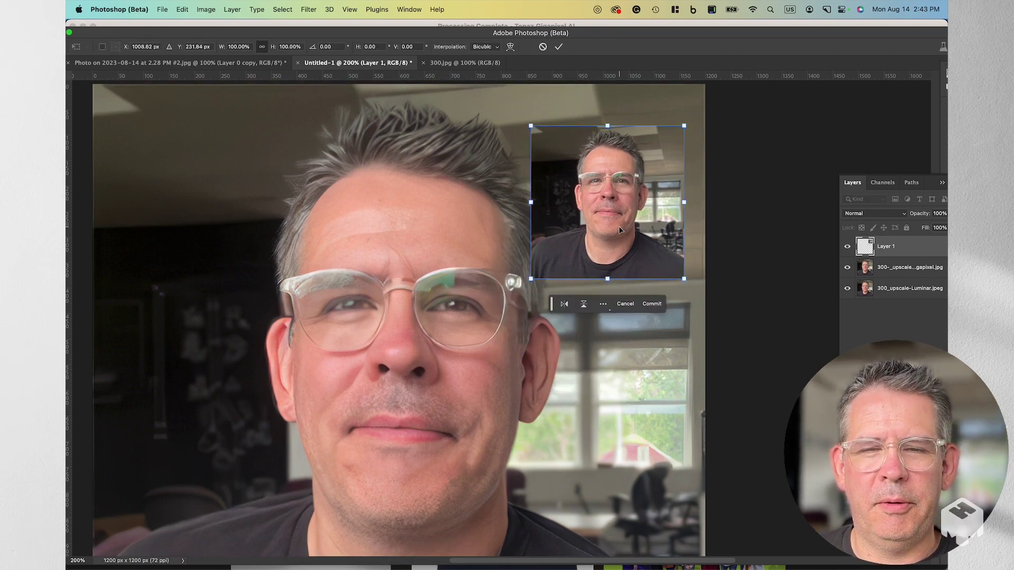
pyautogui.moveTo(643, 335); pyautogui.dragTo(662, 298)
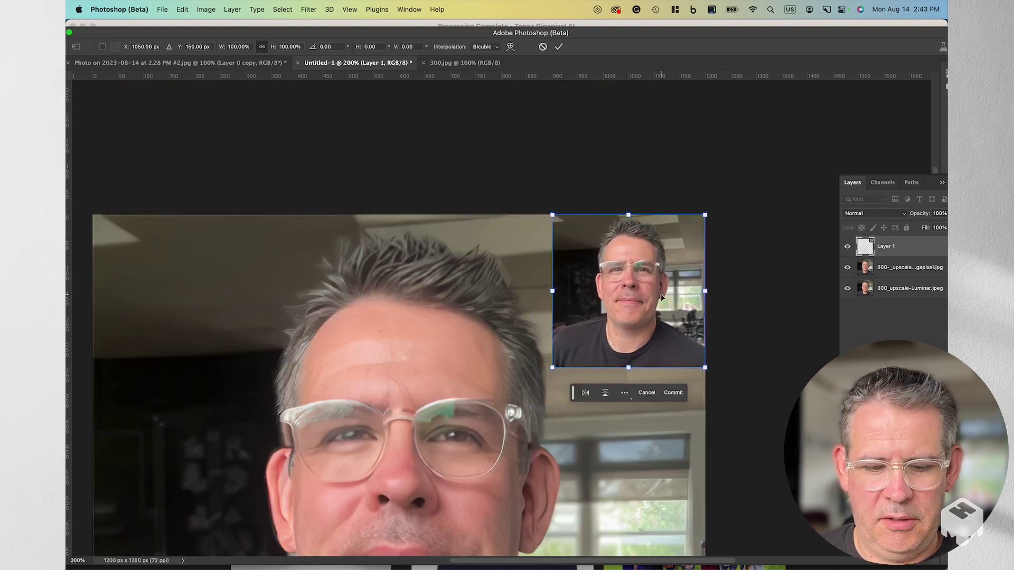
pyautogui.press('super+minus')
pyautogui.press('super+minus')
pyautogui.press('super+minus')
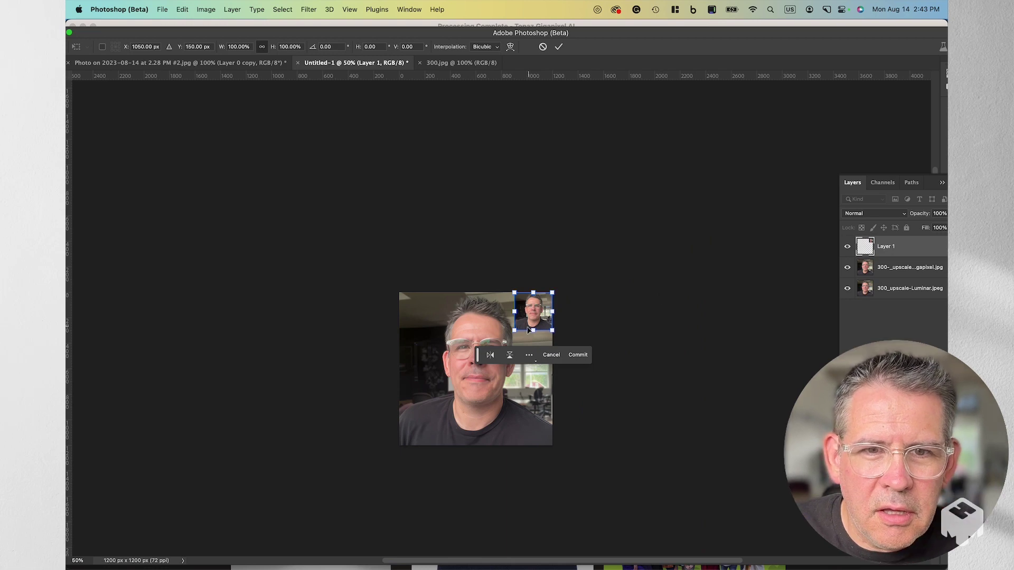
pyautogui.moveTo(516, 331)
pyautogui.mouseDown()
pyautogui.moveTo(415, 403)
pyautogui.moveTo(401, 447)
pyautogui.mouseUp()
pyautogui.press('Return')
pyautogui.press('w')
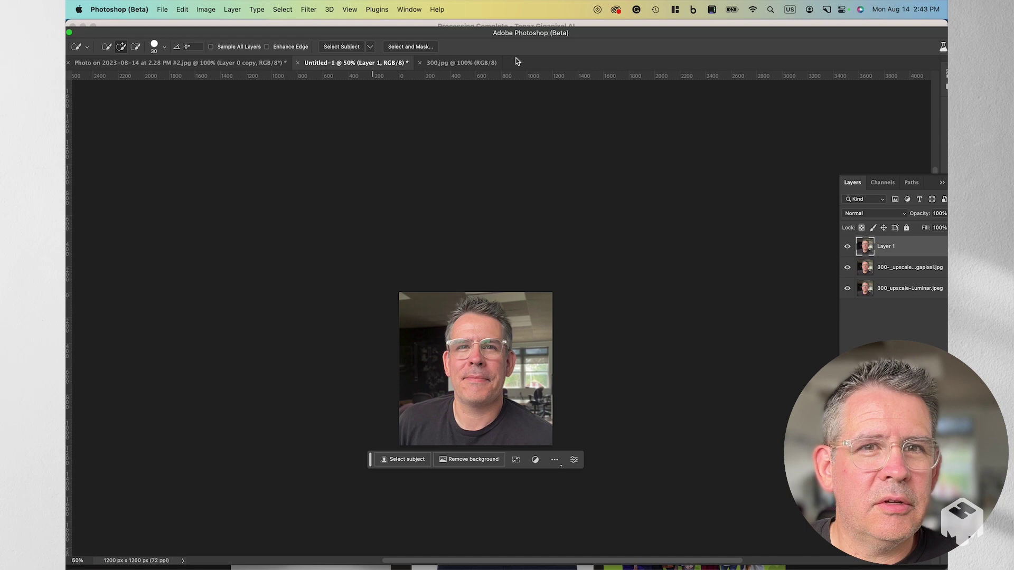
# Delete Layer 0 in the original photo and drag Layer 0 copy into the comparison document
pyautogui.click(470, 64)
pyautogui.click(169, 62)
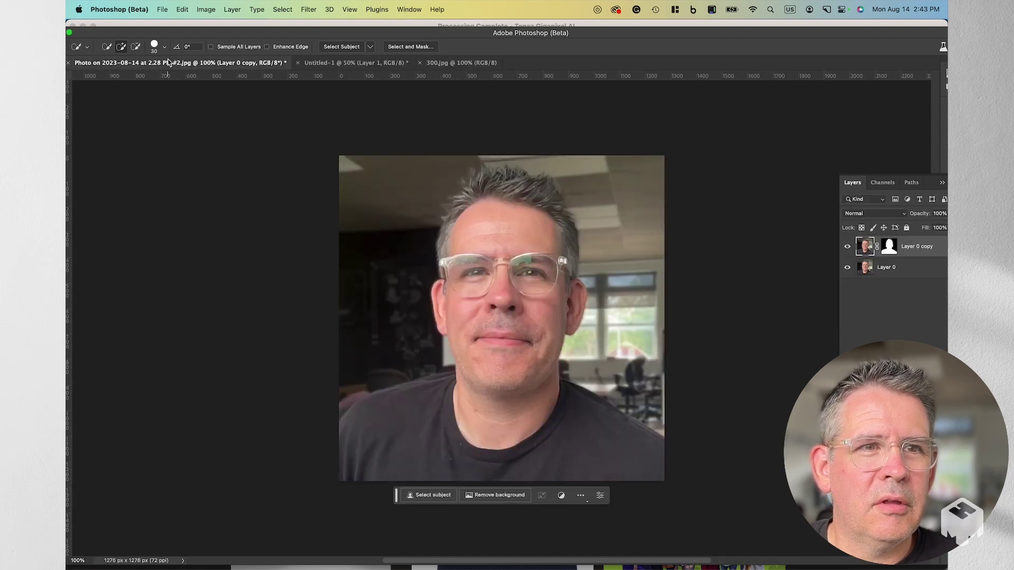
pyautogui.click(163, 9)
pyautogui.press('Escape')
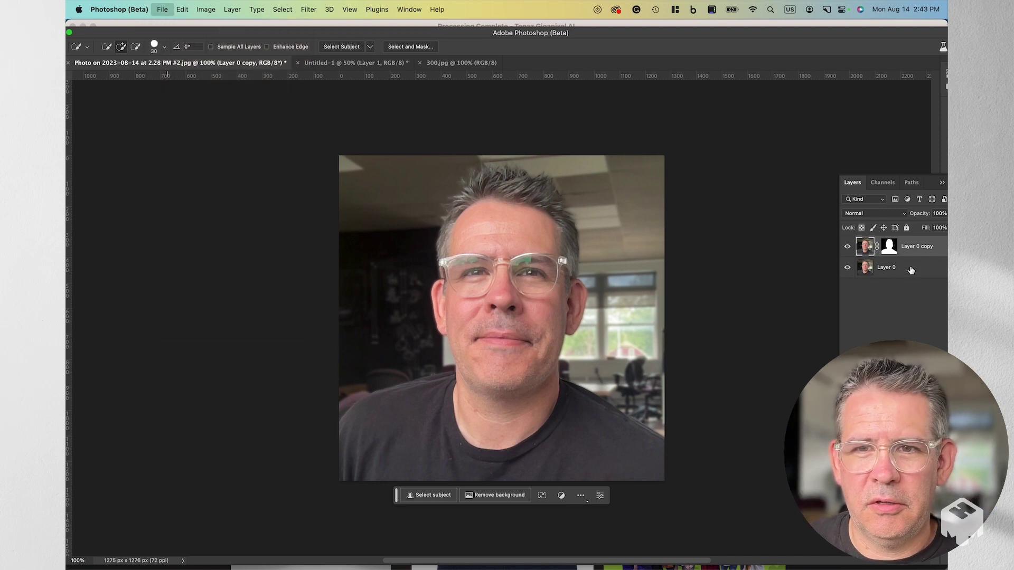
pyautogui.click(910, 267)
pyautogui.press('Delete')
pyautogui.moveTo(880, 252); pyautogui.dragTo(436, 240)
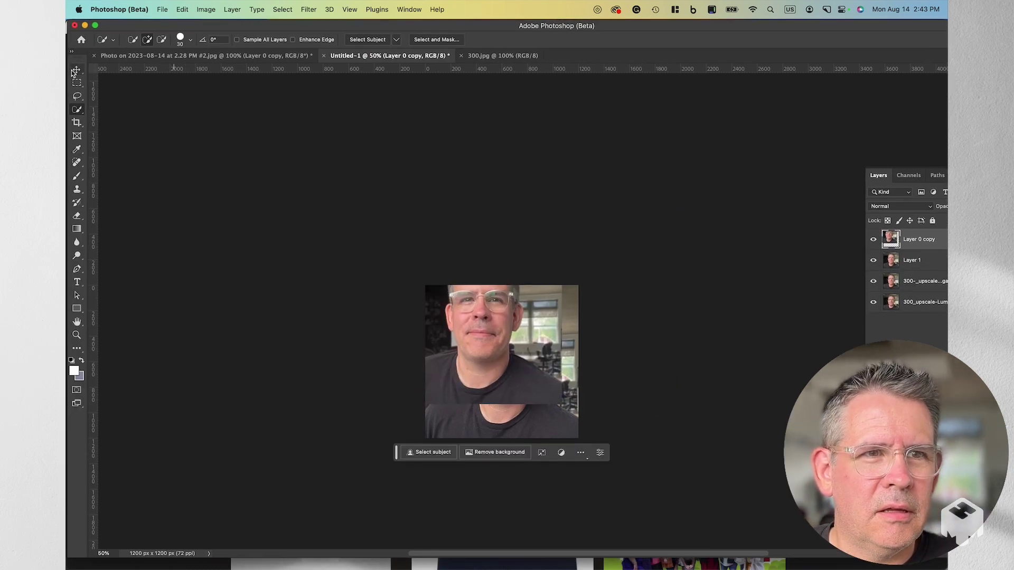
# Align the original over the stack with the Move tool and rename Layer 1 to '300'
pyautogui.press('v')
pyautogui.moveTo(501, 336); pyautogui.dragTo(522, 373)
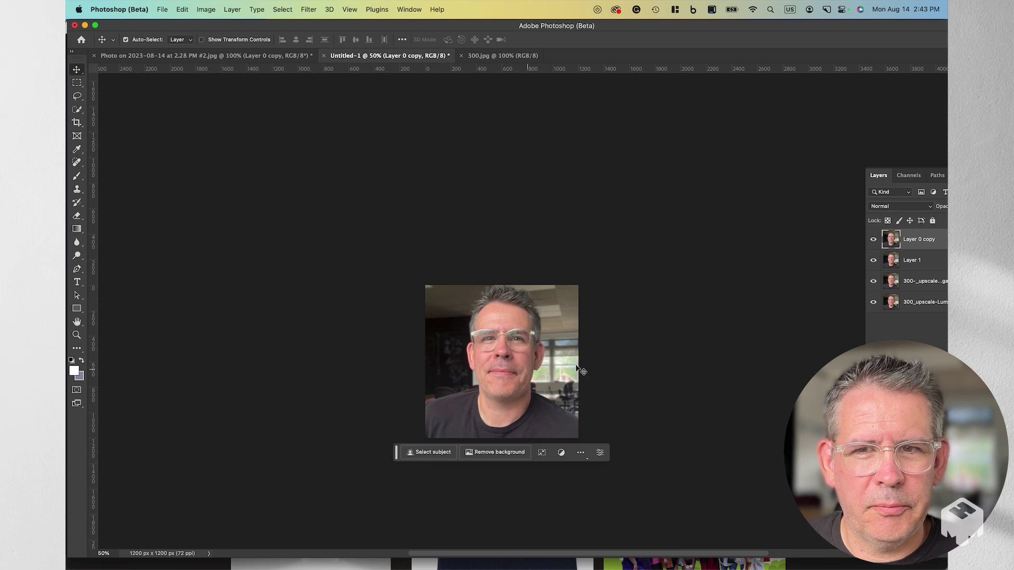
pyautogui.doubleClick(921, 261)
pyautogui.write('300')
pyautogui.press('Return')
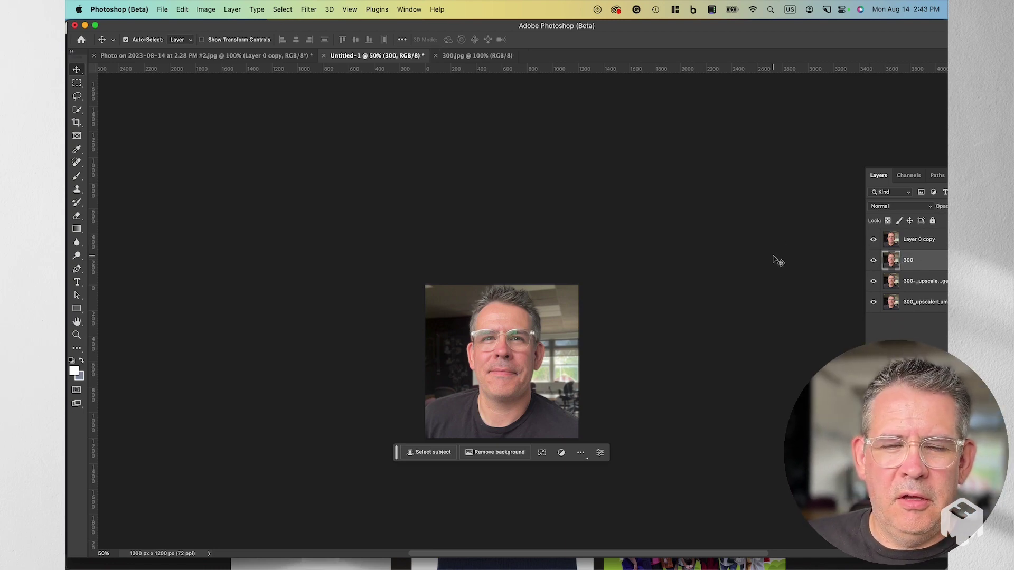
pyautogui.scroll(5, 606, 261)
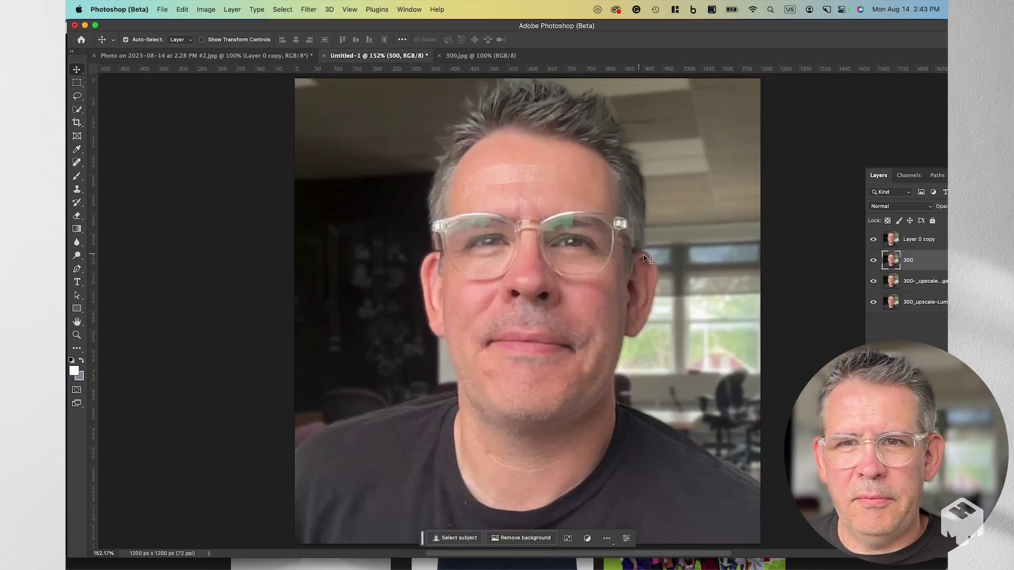
# Hide Layer 0 copy, then toggle the 300 layer repeatedly against the upscale, ending visible
pyautogui.click(924, 242)
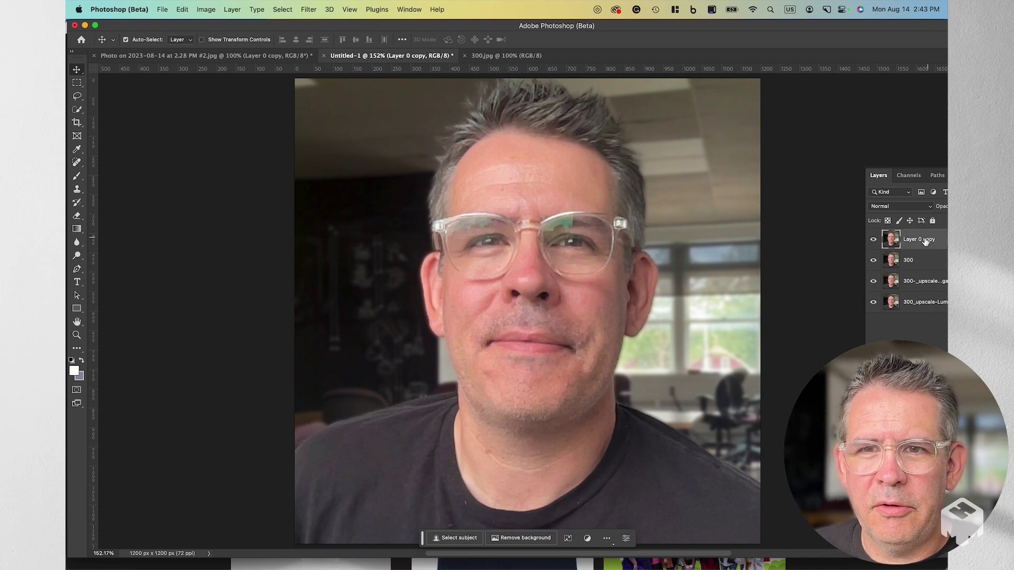
pyautogui.click(874, 240)
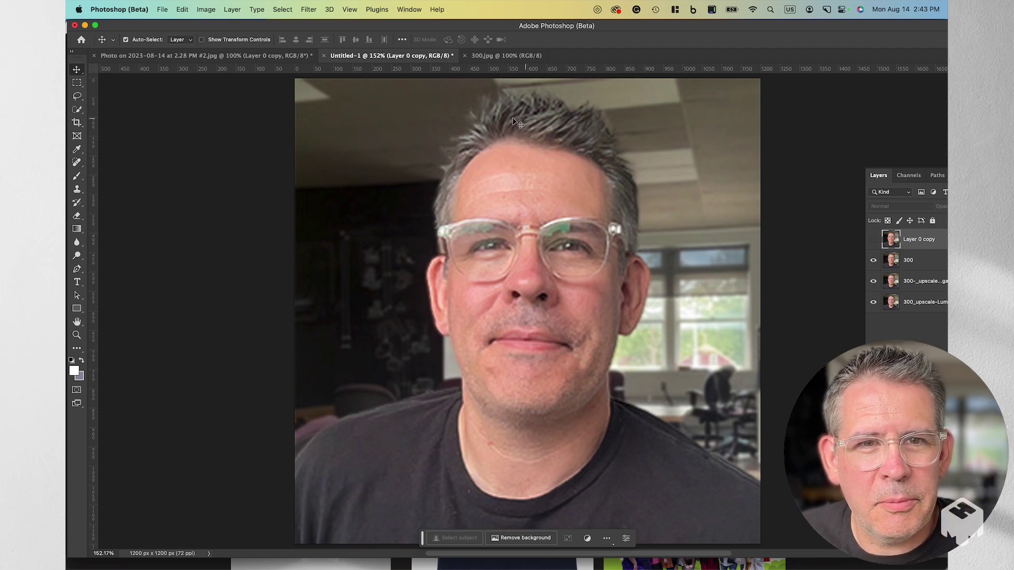
pyautogui.click(875, 260)
pyautogui.hscroll(3, 853, 274)
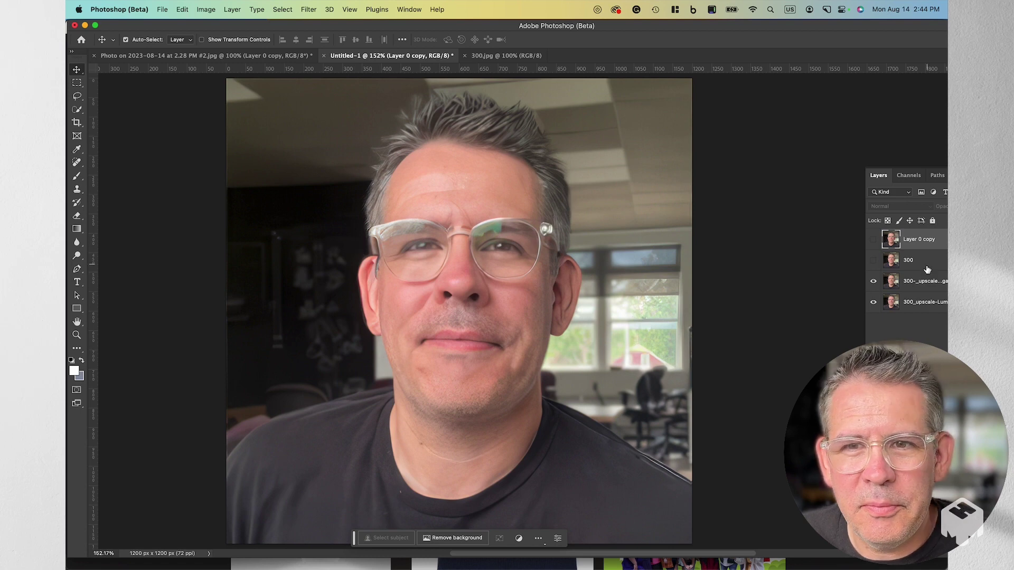
pyautogui.click(873, 260)
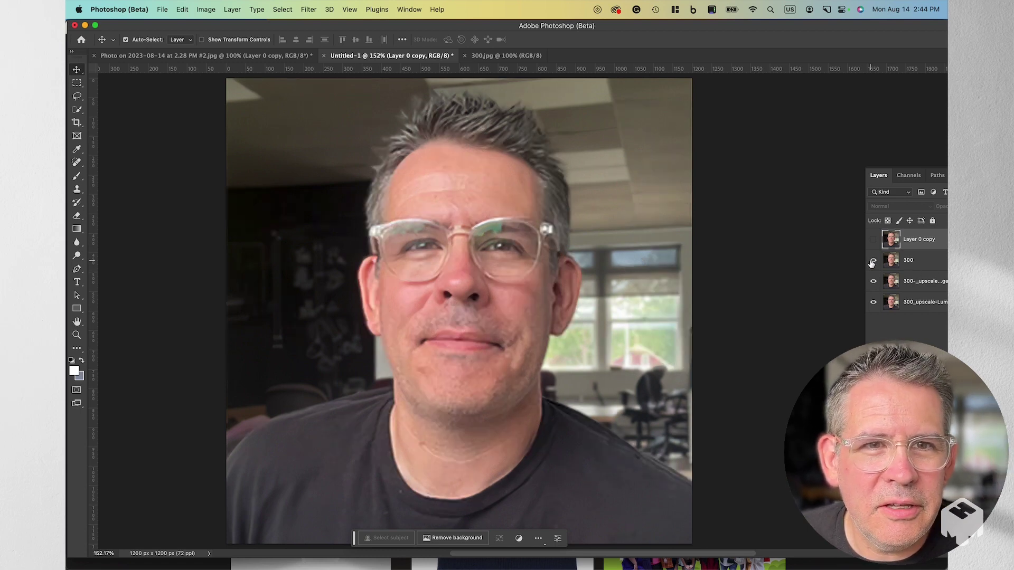
pyautogui.click(872, 261)
pyautogui.click(872, 260)
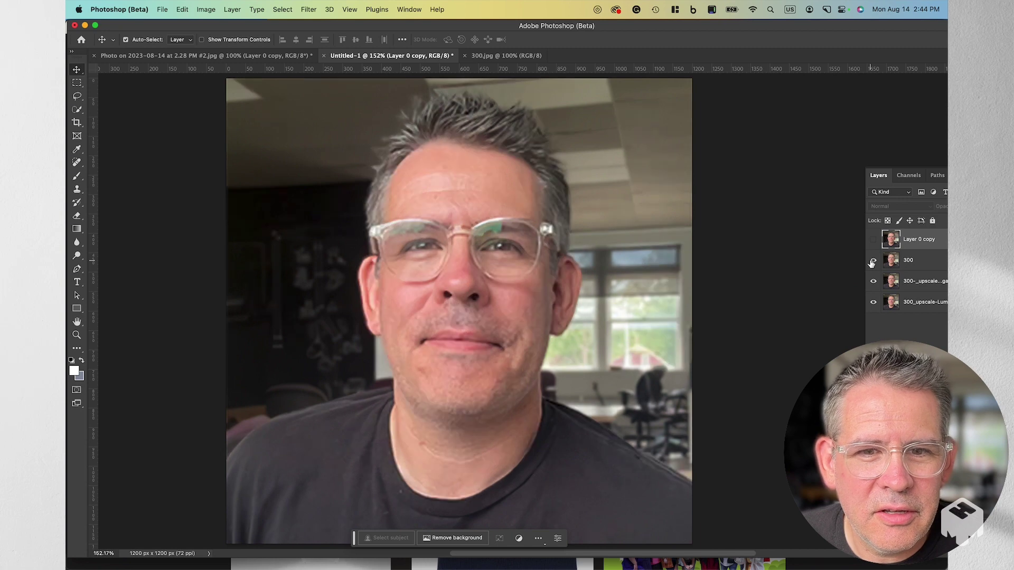
pyautogui.click(872, 262)
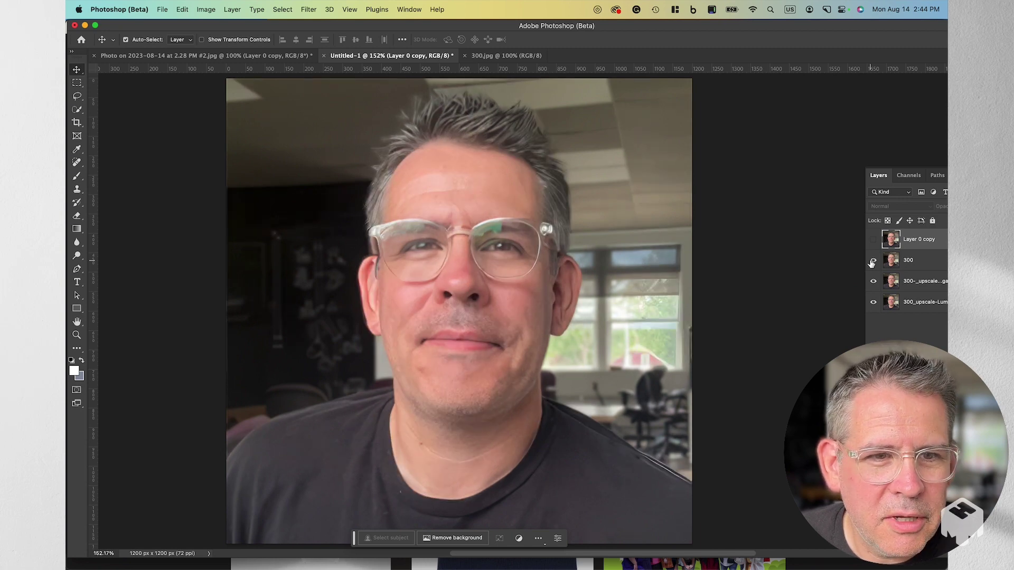
pyautogui.click(872, 262)
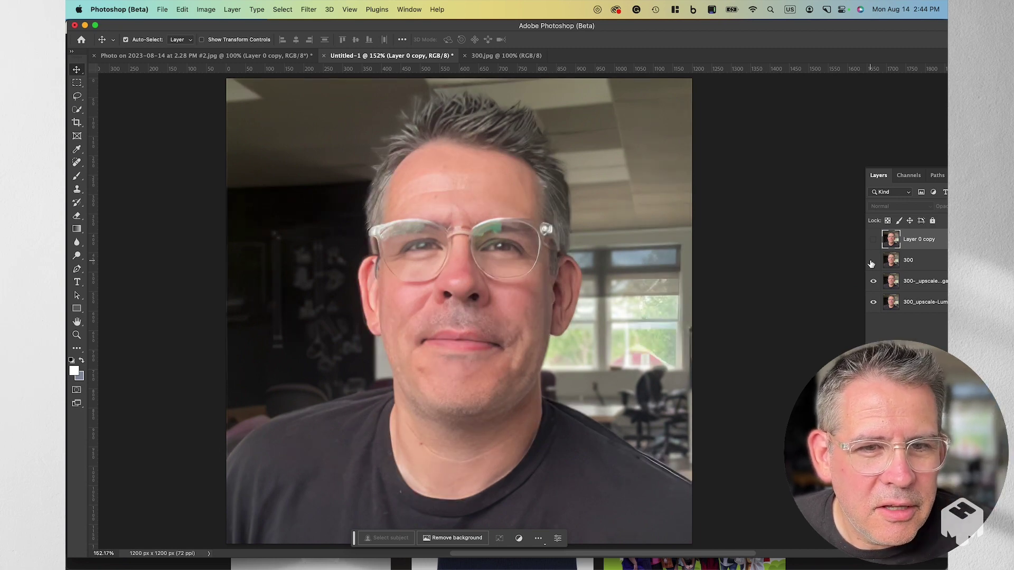
pyautogui.click(872, 261)
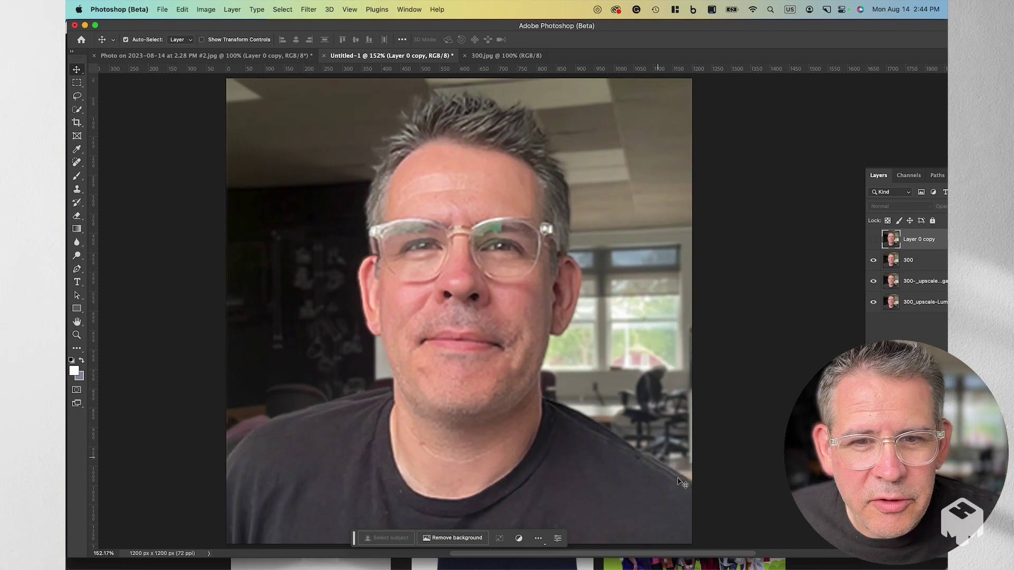
# Flick the original Layer 0 copy and the 300 layer off and on
pyautogui.click(873, 241)
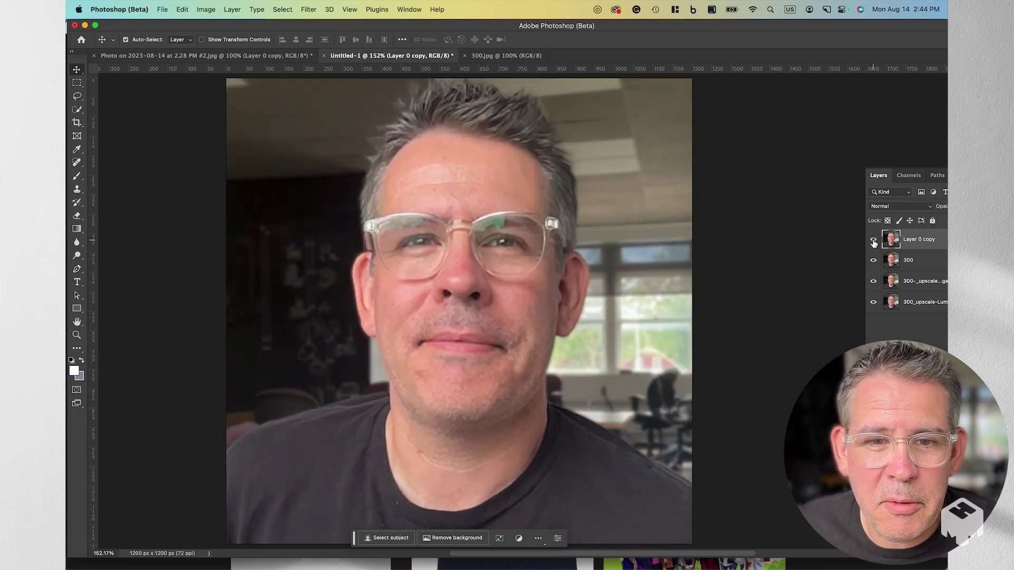
pyautogui.click(874, 241)
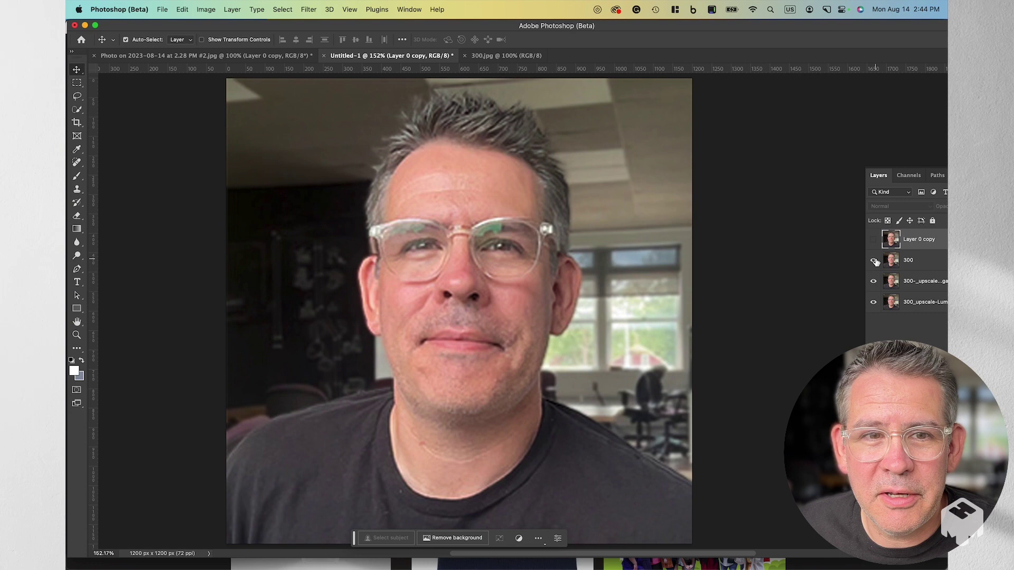
pyautogui.click(875, 261)
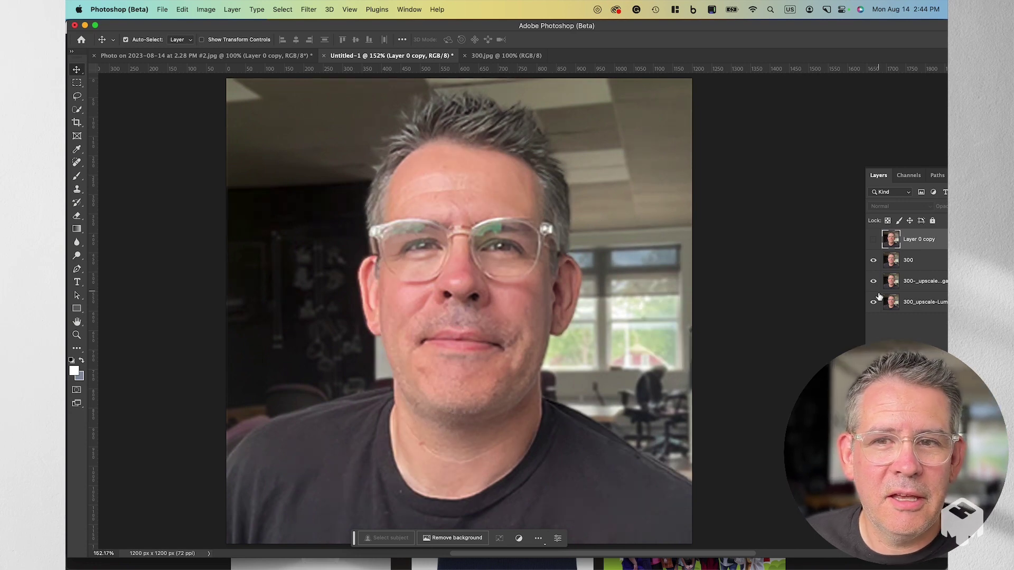
pyautogui.click(874, 261)
# Toggle the Gigapixel upscale layer to compare, then hide it and restore 300 and Layer 0 copy
pyautogui.click(873, 284)
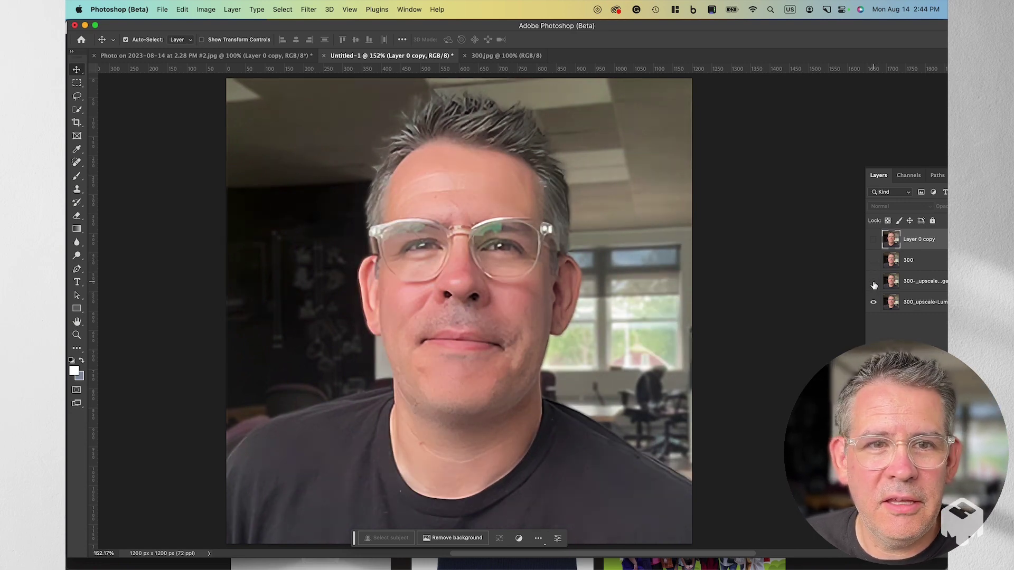
pyautogui.click(873, 284)
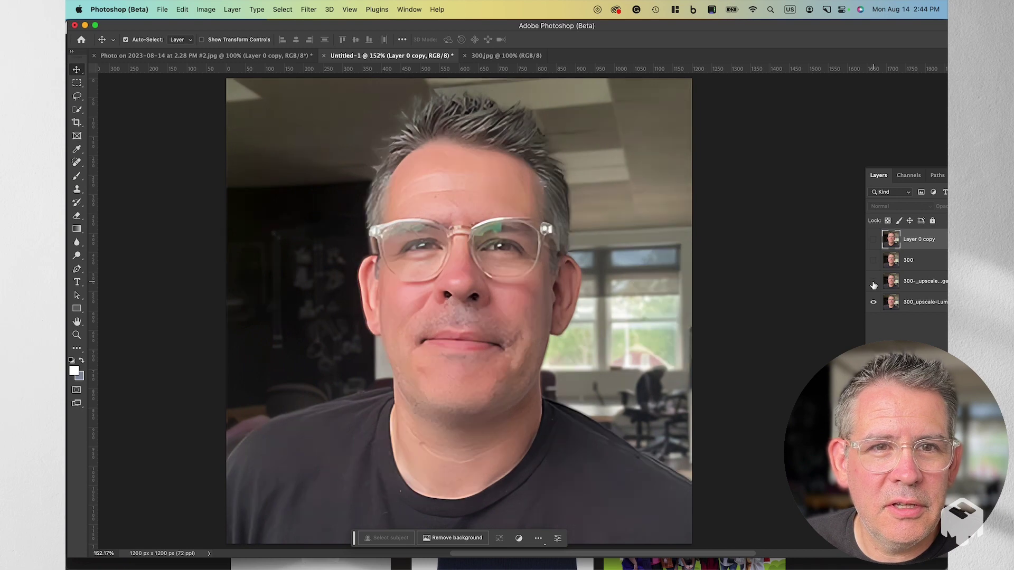
pyautogui.click(874, 284)
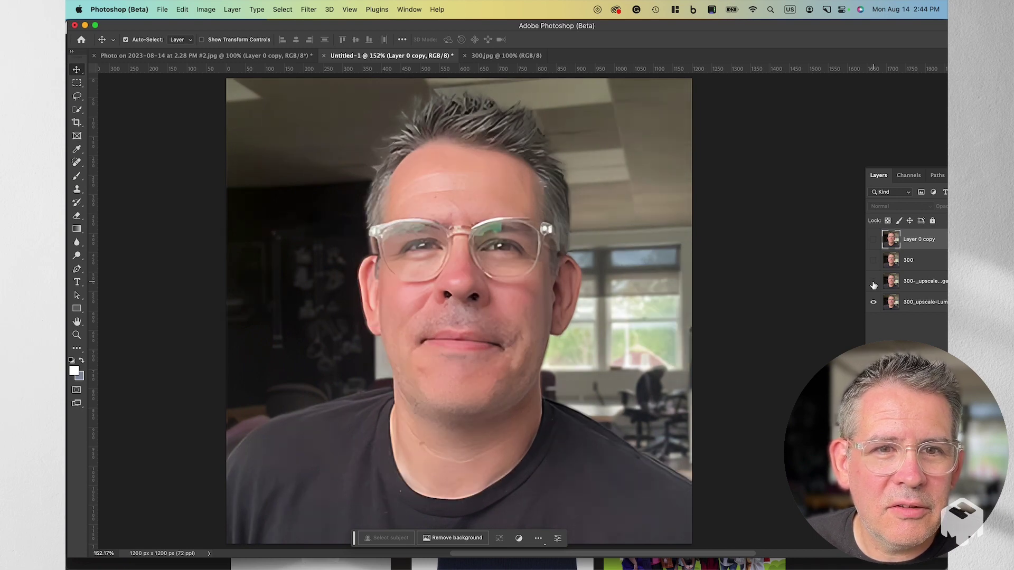
pyautogui.click(873, 284)
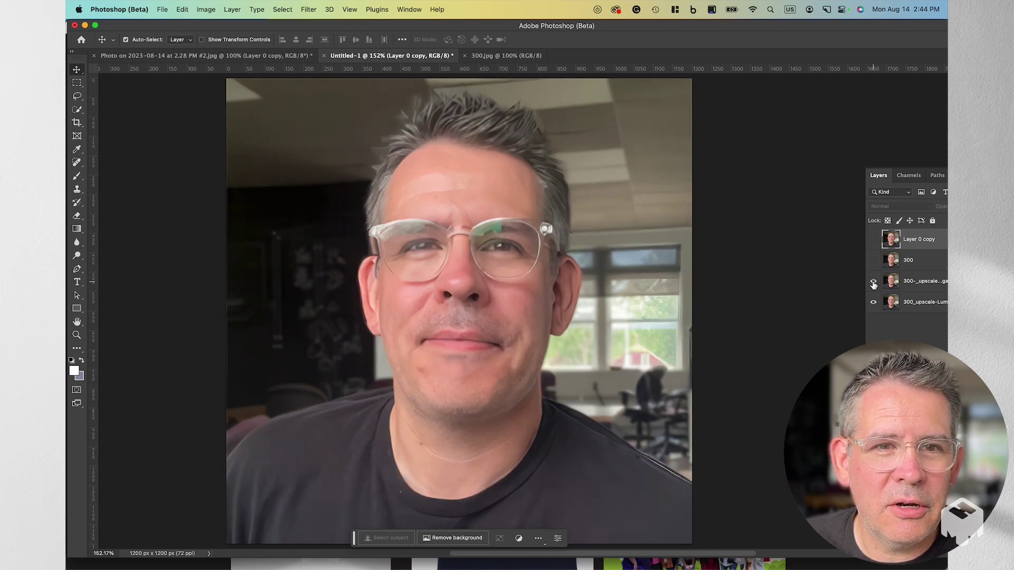
pyautogui.click(874, 284)
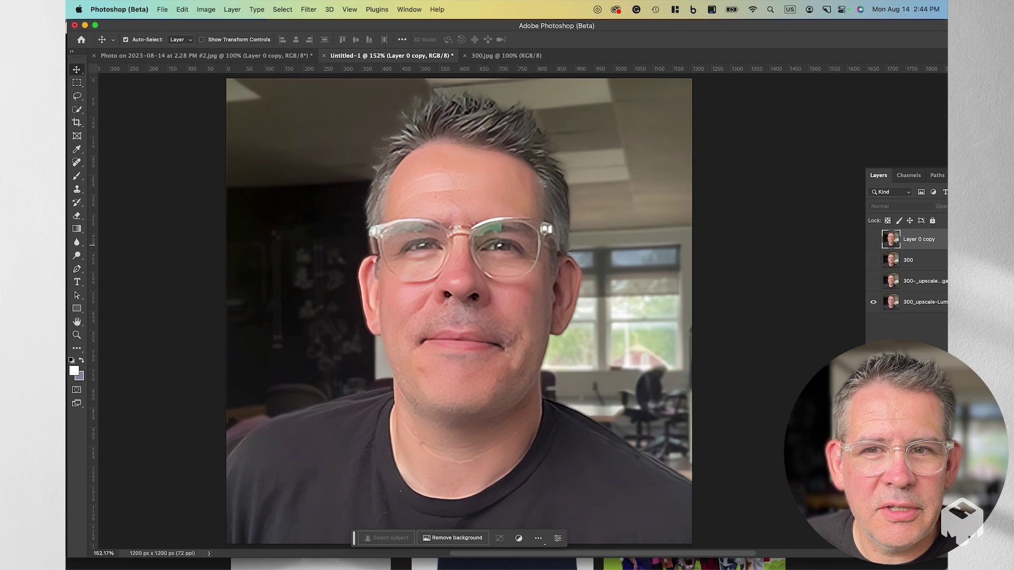
pyautogui.click(872, 282)
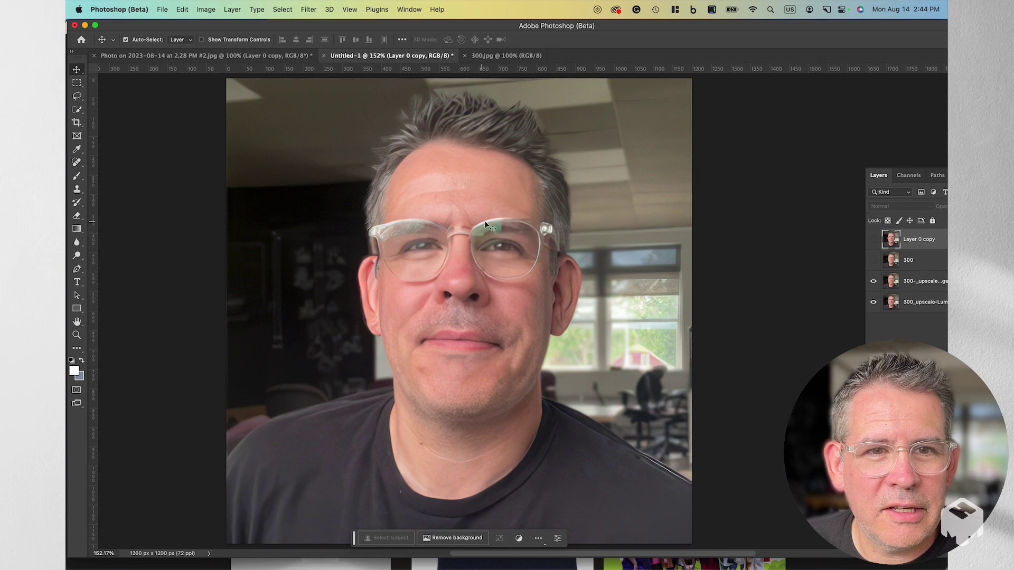
pyautogui.click(873, 282)
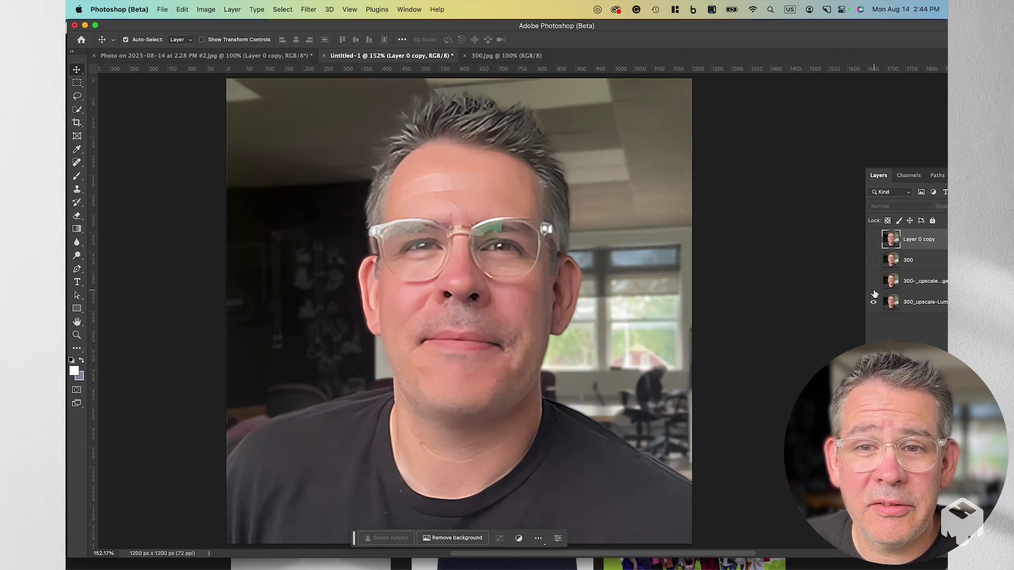
pyautogui.click(873, 261)
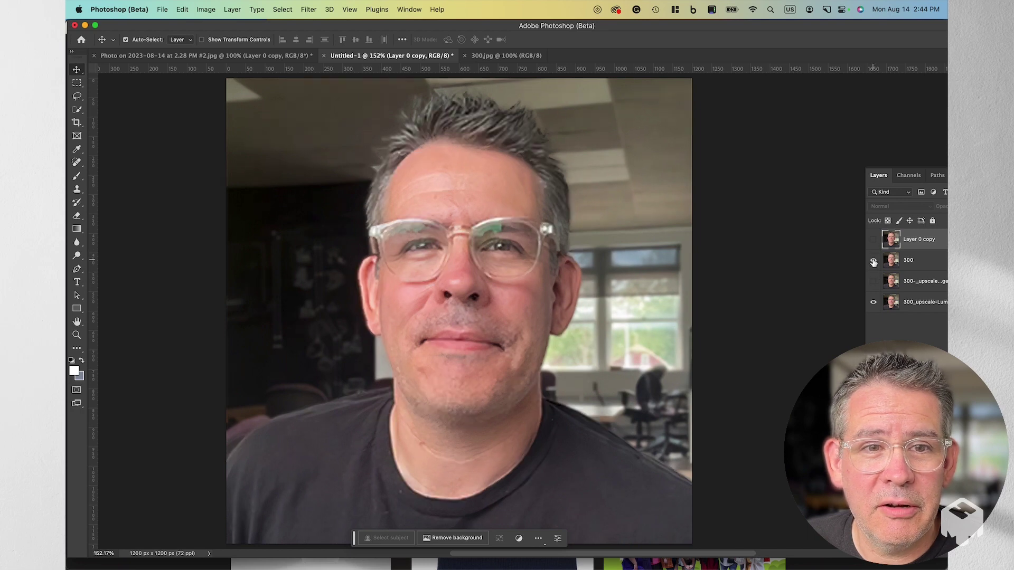
pyautogui.click(872, 240)
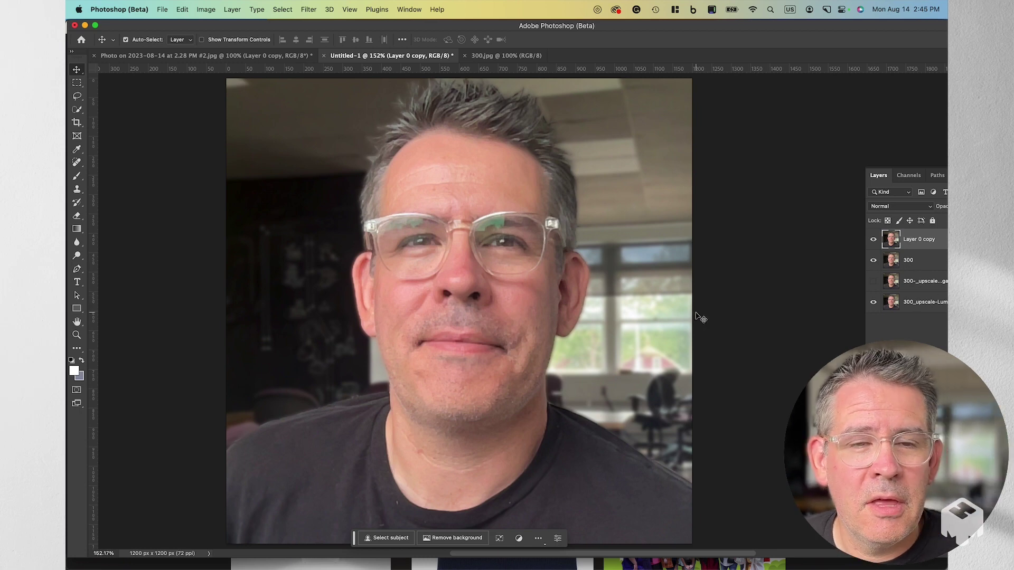
# Turn the Gigapixel upscale layer back on and hide the original Layer 0 copy
pyautogui.click(873, 281)
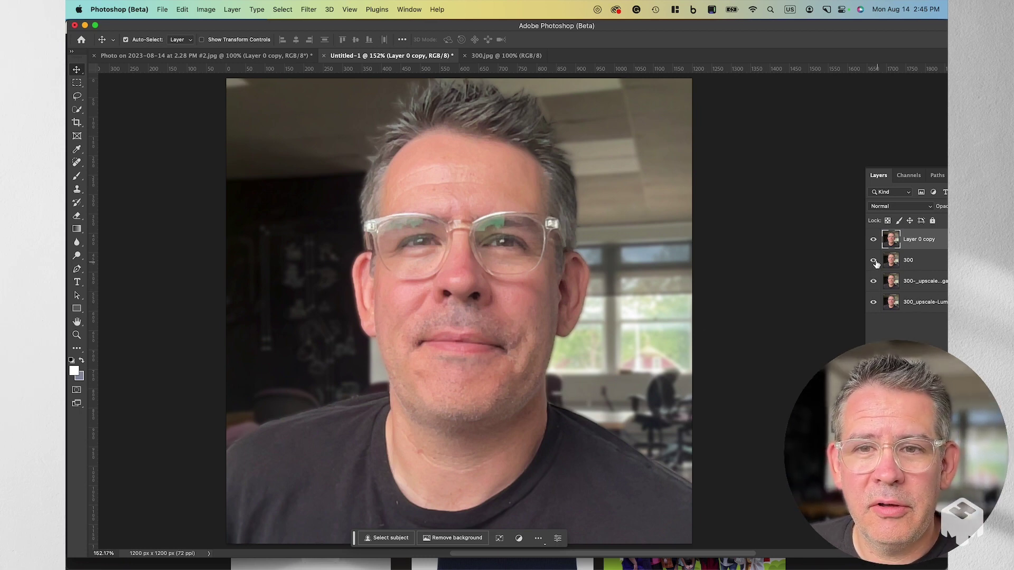
pyautogui.click(873, 240)
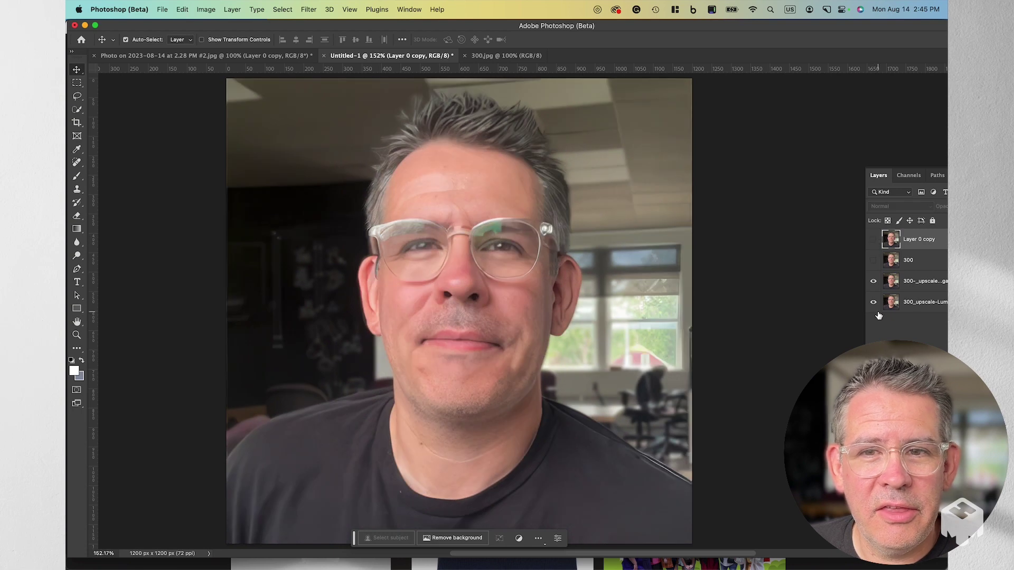